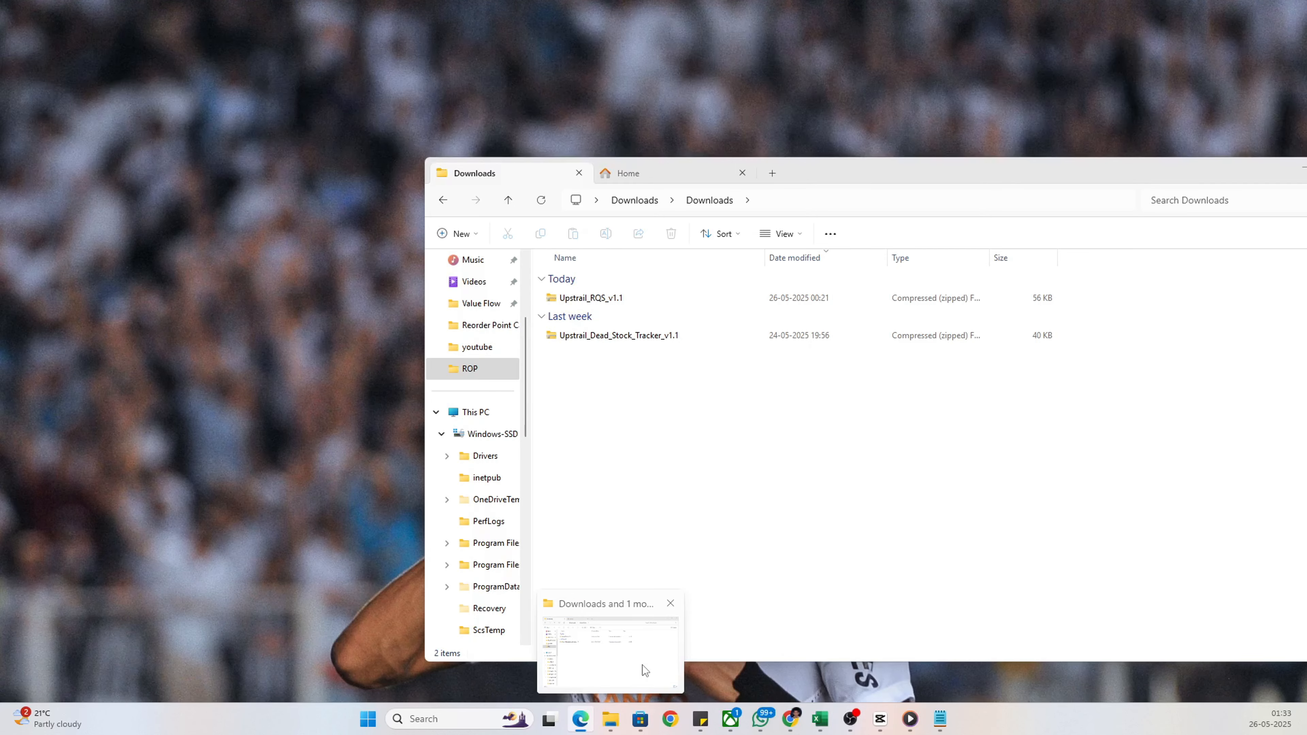
Open the Upstrail_RQS_v1.1 zip archive from the Downloads folder in a maximized File Explorer window
{"action": "left_click", "coordinate": [642, 680]}
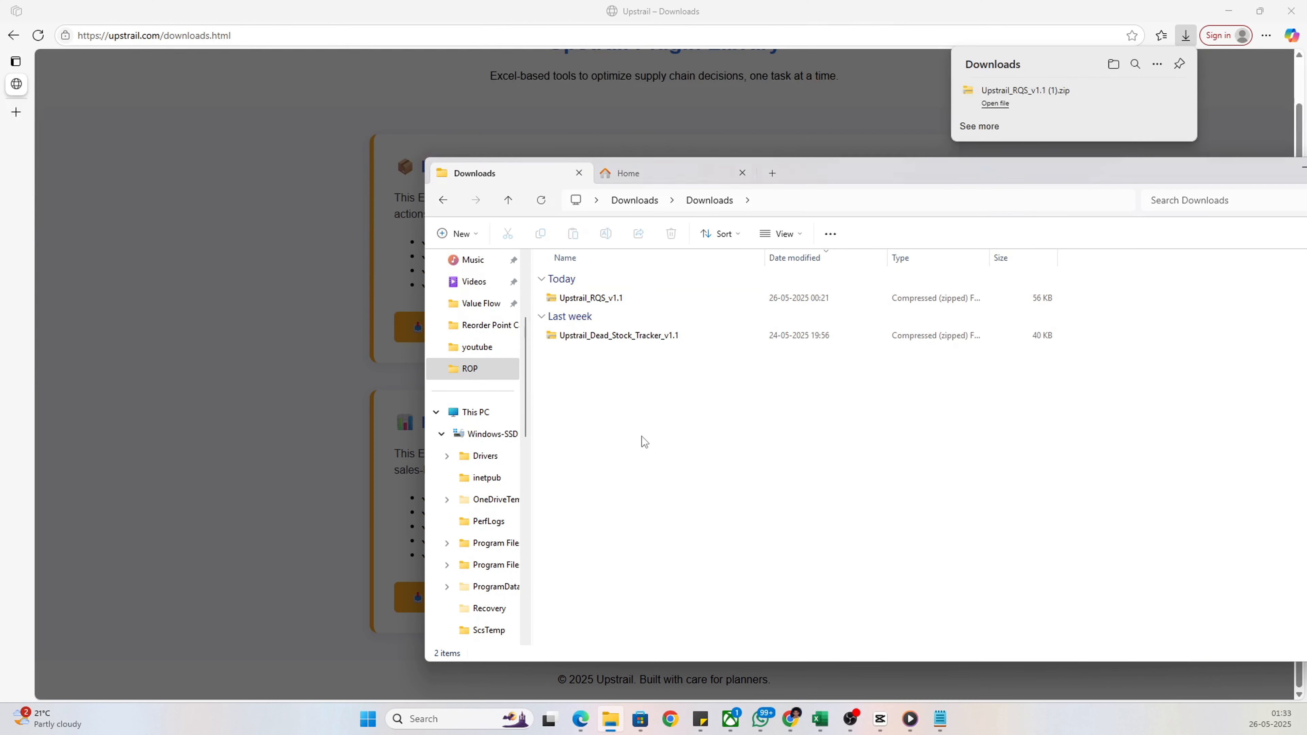
{"action": "double_click", "coordinate": [608, 303]}
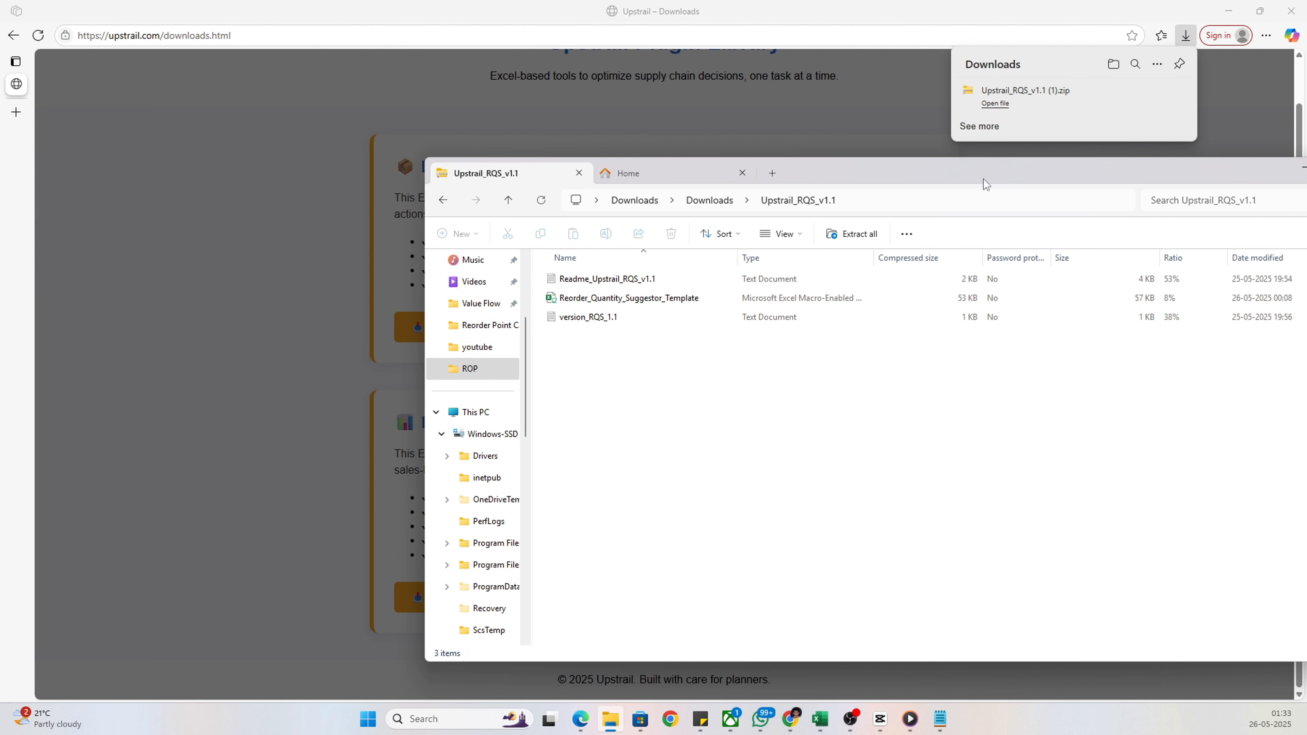
{"action": "left_click_drag", "start_coordinate": [877, 173], "coordinate": [690, 187]}
{"action": "left_click", "coordinate": [1151, 183]}
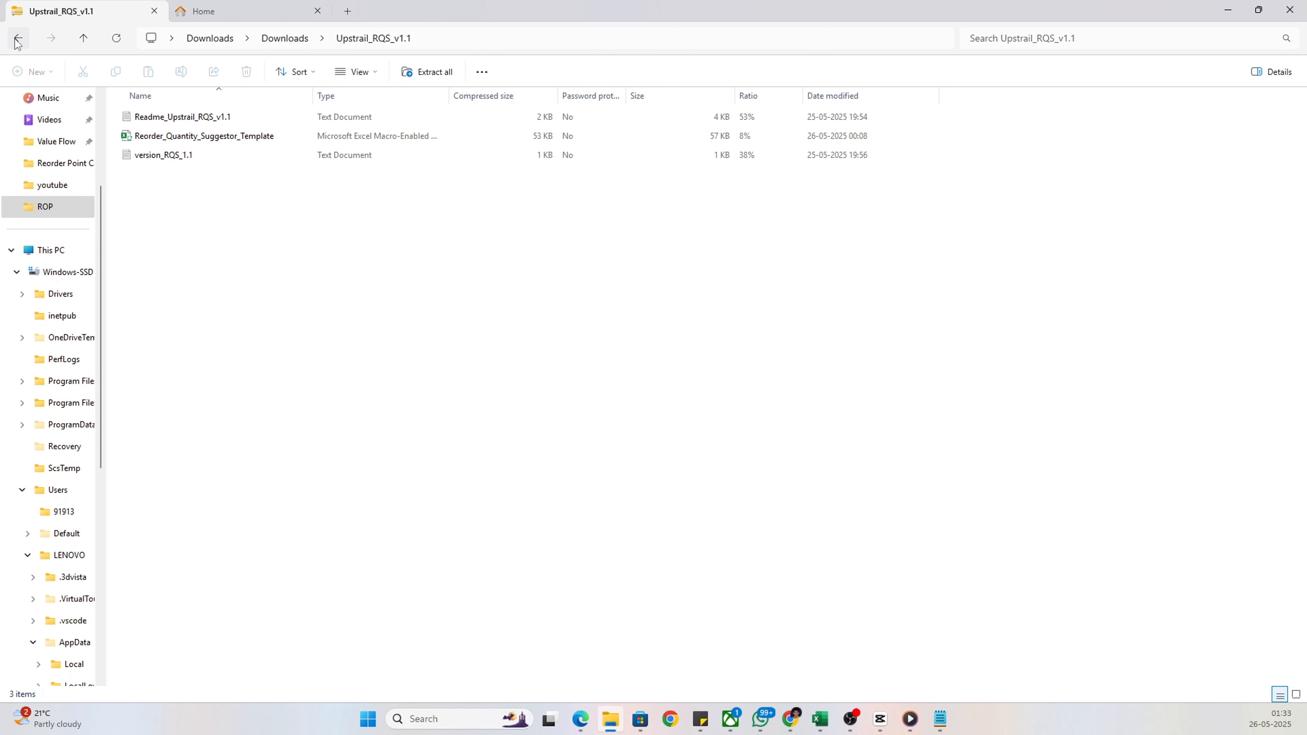
{"action": "left_click", "coordinate": [17, 40]}
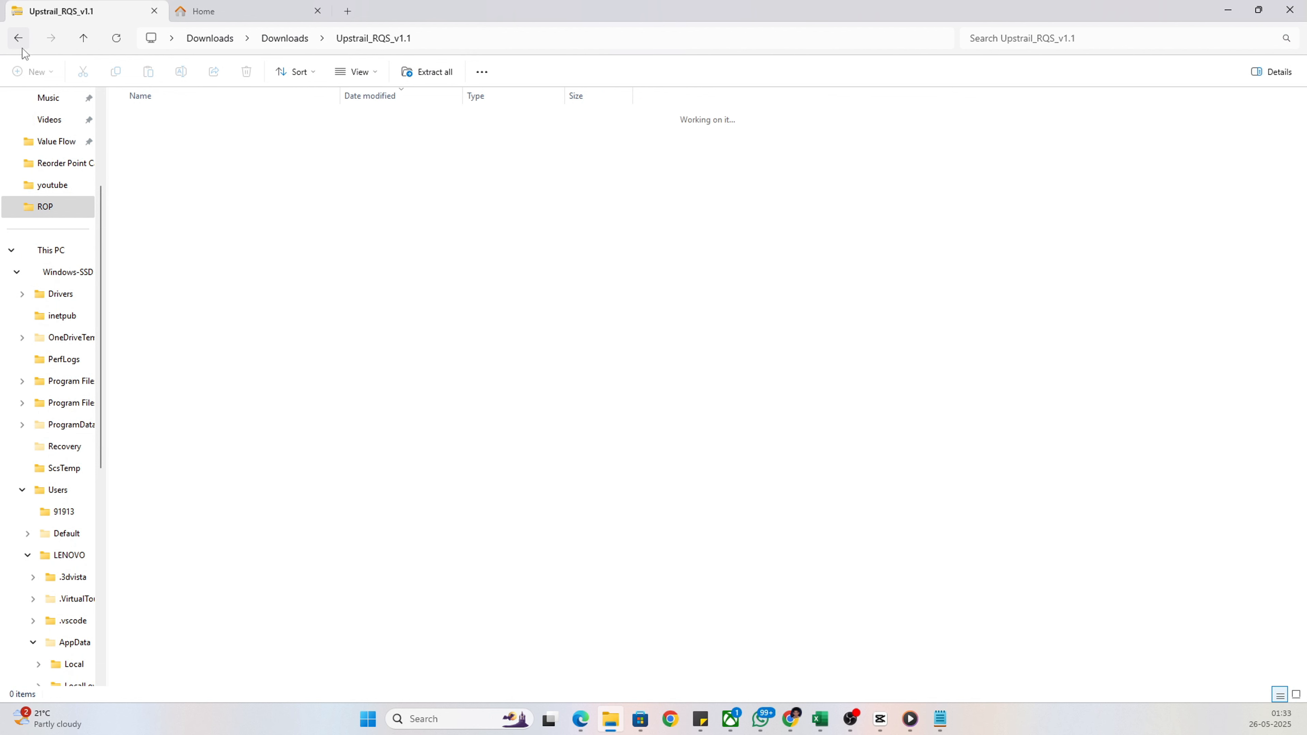
{"action": "double_click", "coordinate": [169, 144]}
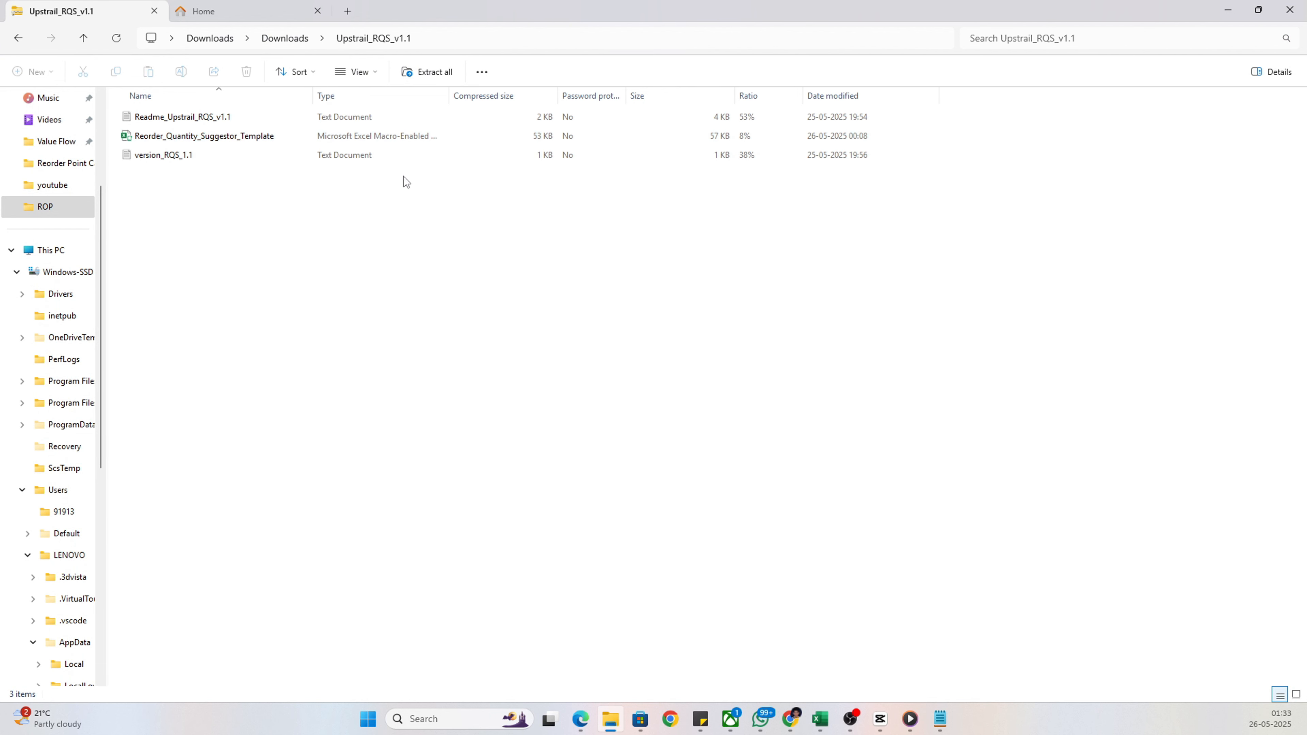
Open the Reorder_Quantity_Suggestor_Template workbook from the archive, maximize it and enable editing
{"action": "left_click", "coordinate": [190, 141]}
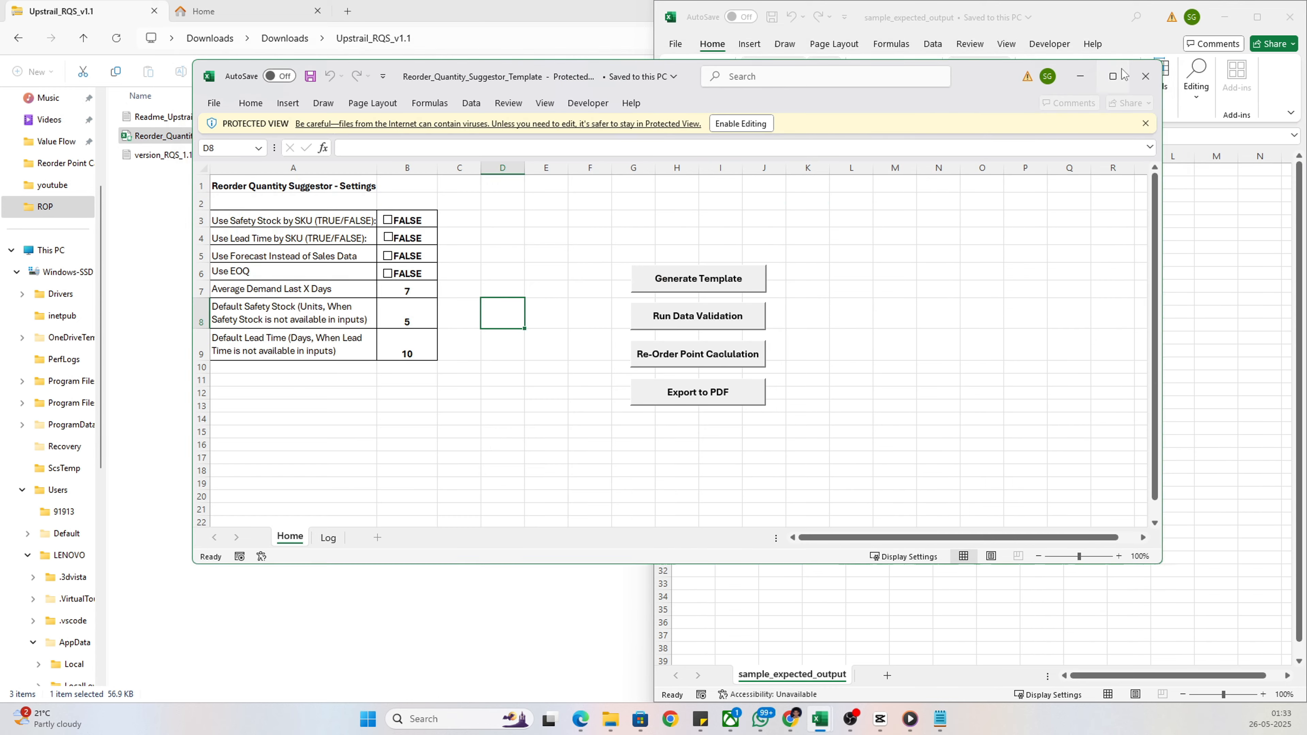
{"action": "left_click", "coordinate": [1123, 74]}
{"action": "left_click", "coordinate": [560, 64]}
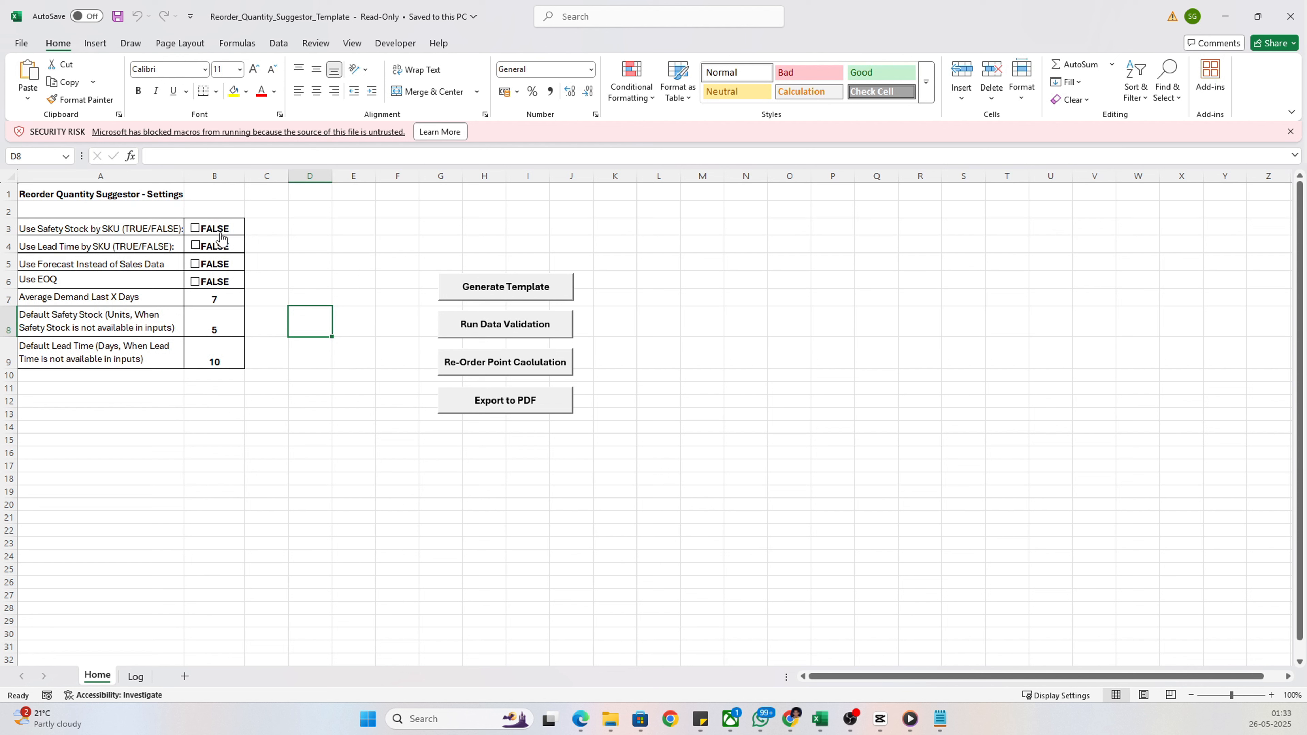
Enable Use Safety Stock by SKU, Use Lead Time by SKU, Use Forecast Instead of Sales Data and Use EOQ in the settings
{"action": "left_click", "coordinate": [196, 229]}
{"action": "left_click", "coordinate": [196, 247]}
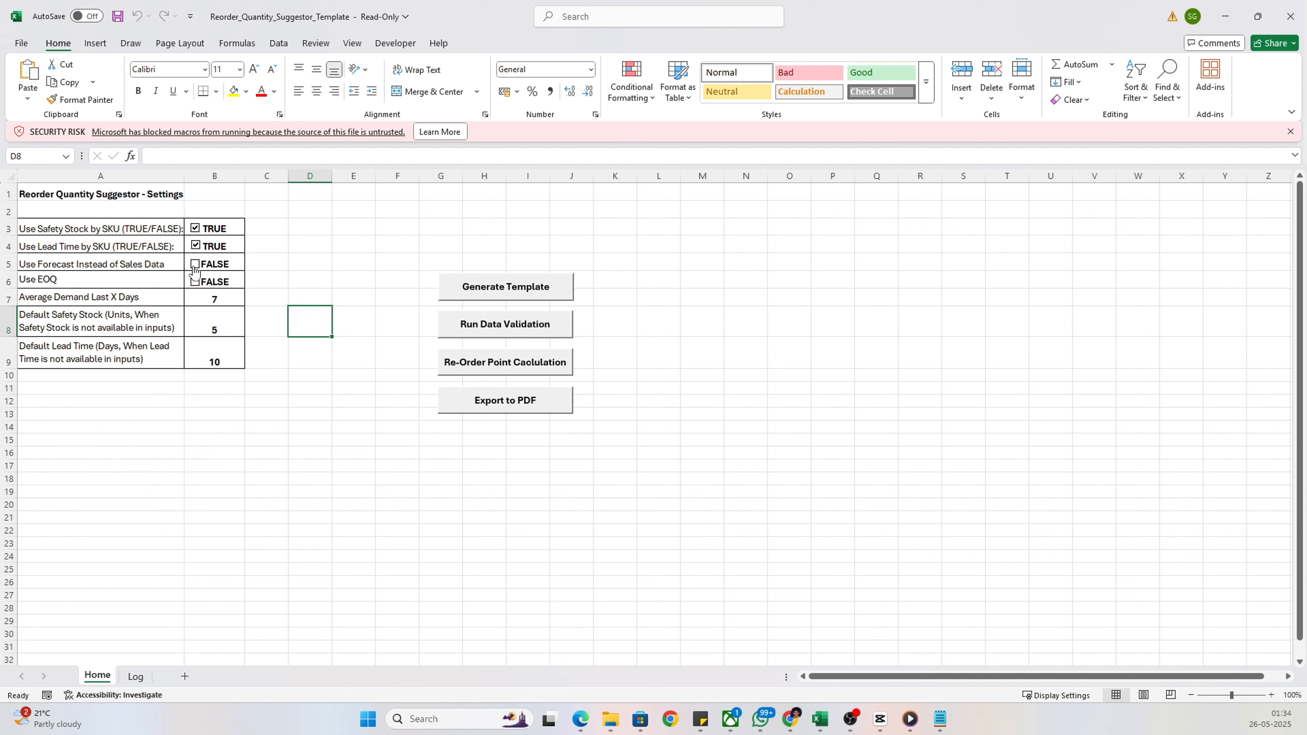
{"action": "left_click", "coordinate": [195, 266]}
{"action": "left_click", "coordinate": [196, 283]}
Examine the choices for Average Demand Last X Days and the default safety stock and lead time settings
{"action": "left_click", "coordinate": [229, 303]}
{"action": "left_click", "coordinate": [250, 300]}
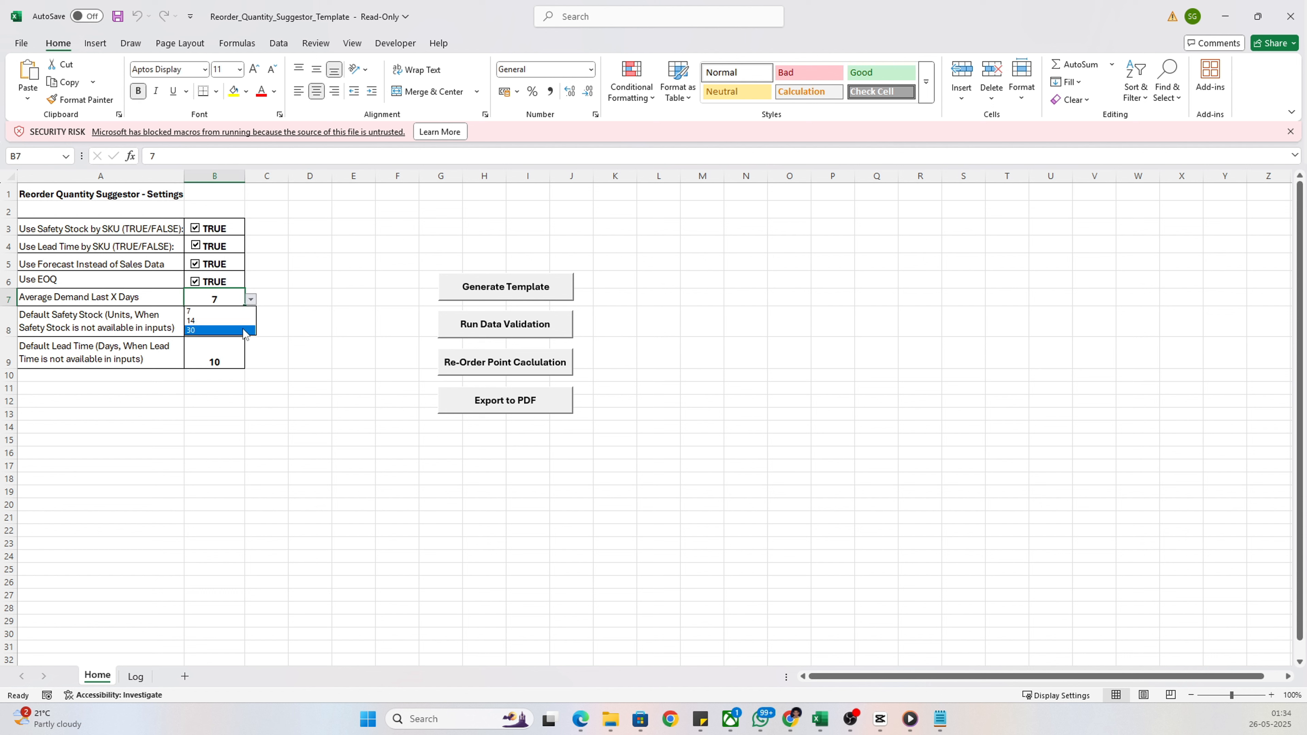
{"action": "left_click", "coordinate": [252, 301]}
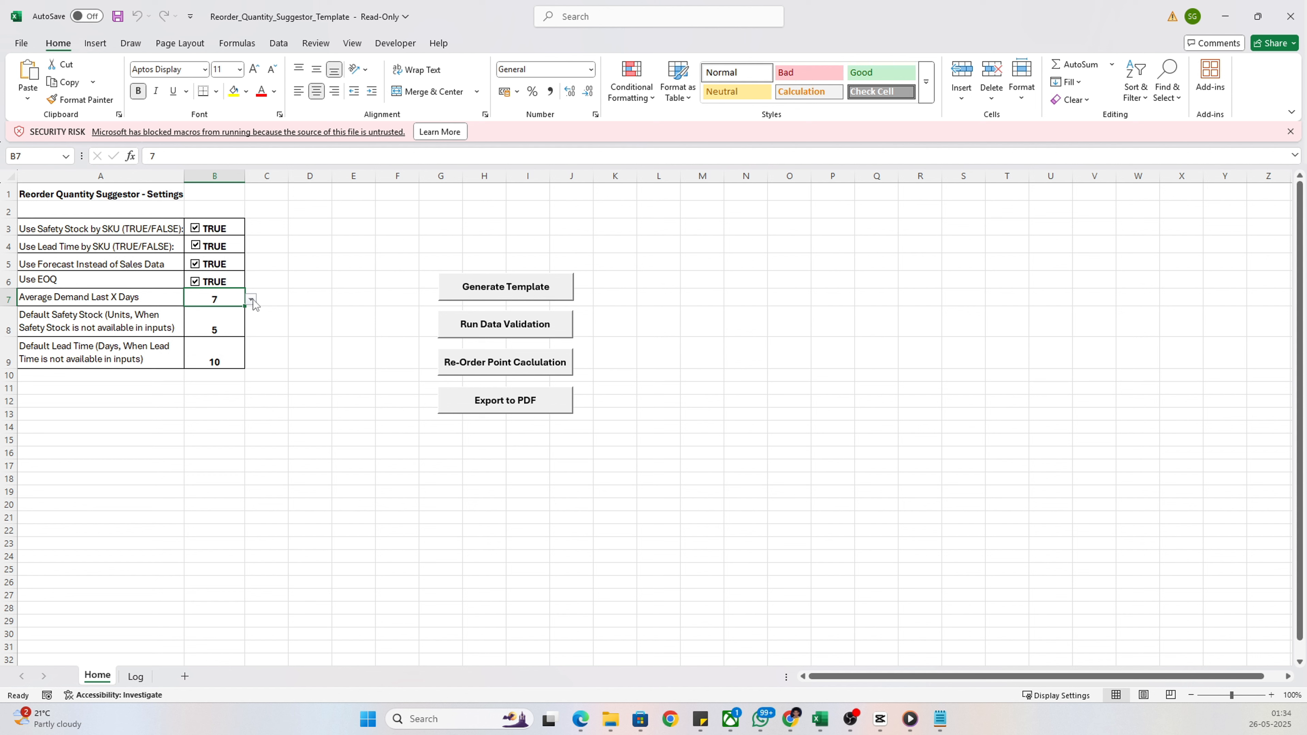
{"action": "left_click", "coordinate": [227, 324]}
{"action": "left_click", "coordinate": [226, 361]}
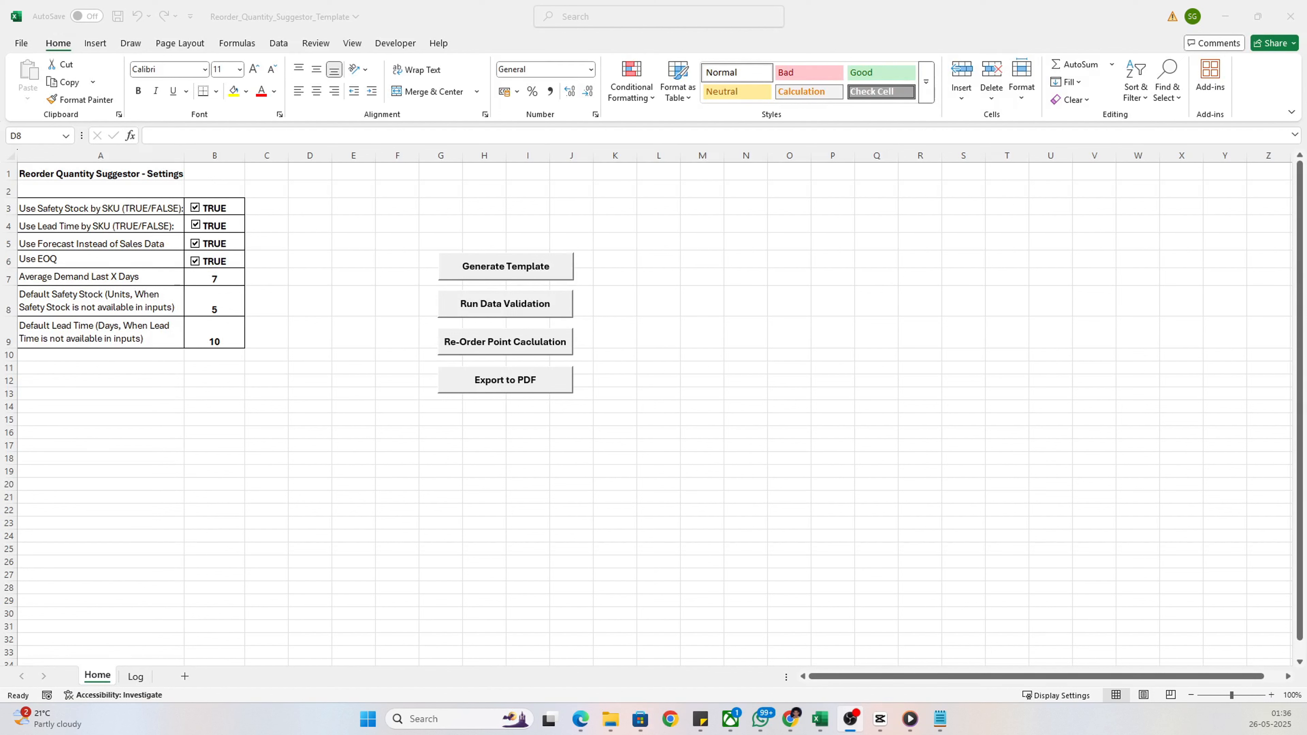
Generate the input template sheets with sample data included
{"action": "left_click", "coordinate": [517, 270]}
{"action": "left_click", "coordinate": [517, 270]}
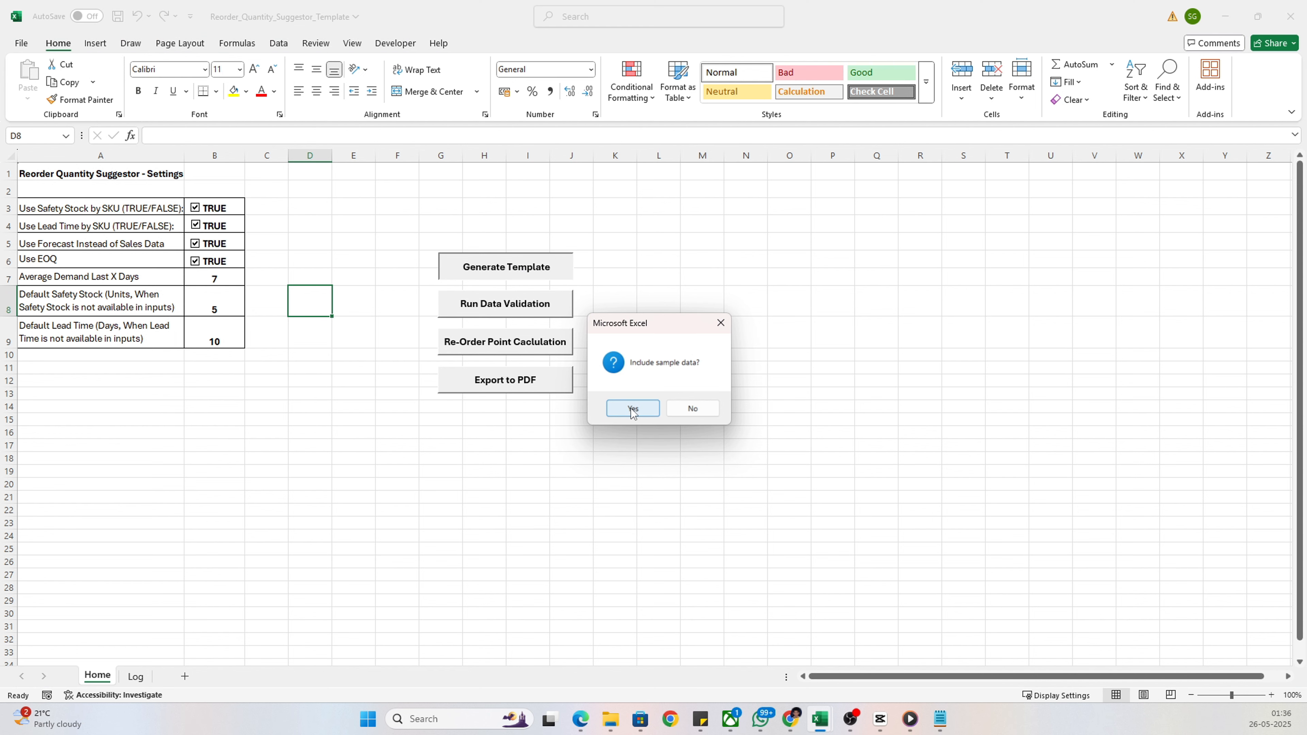
{"action": "left_click", "coordinate": [632, 410]}
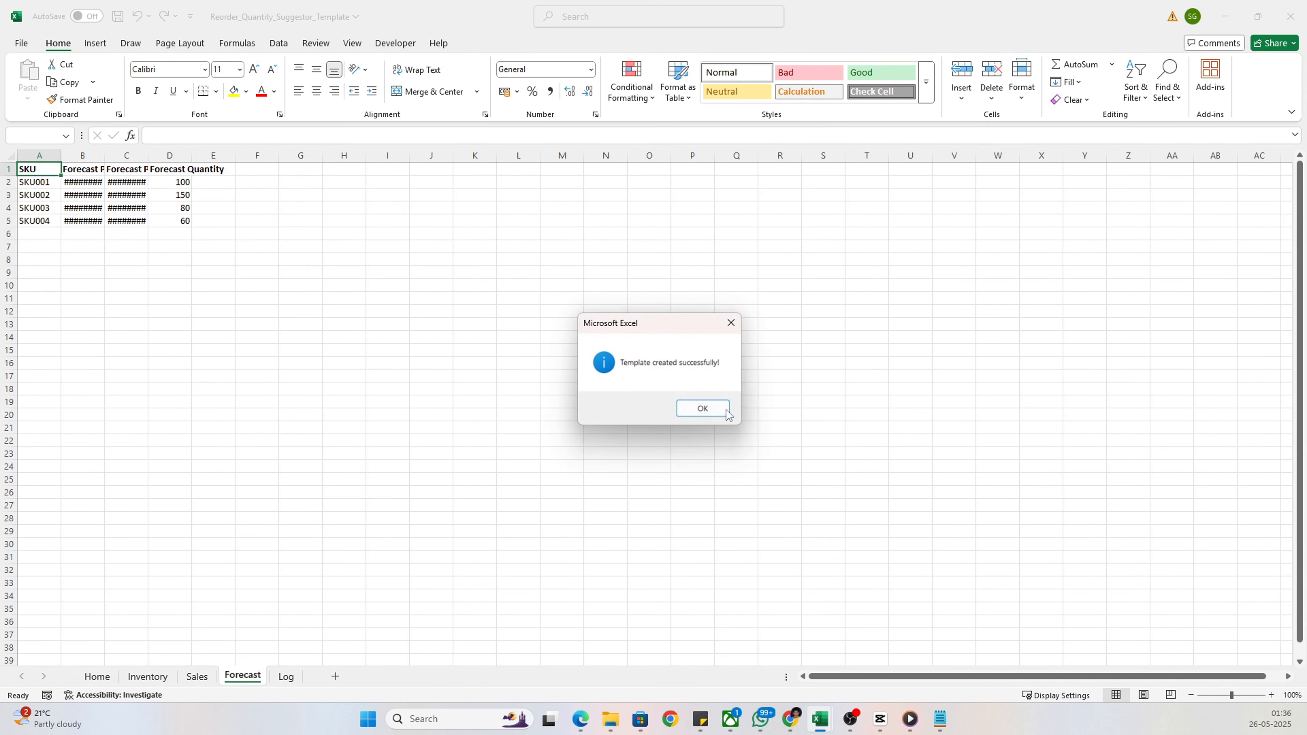
{"action": "left_click", "coordinate": [702, 409]}
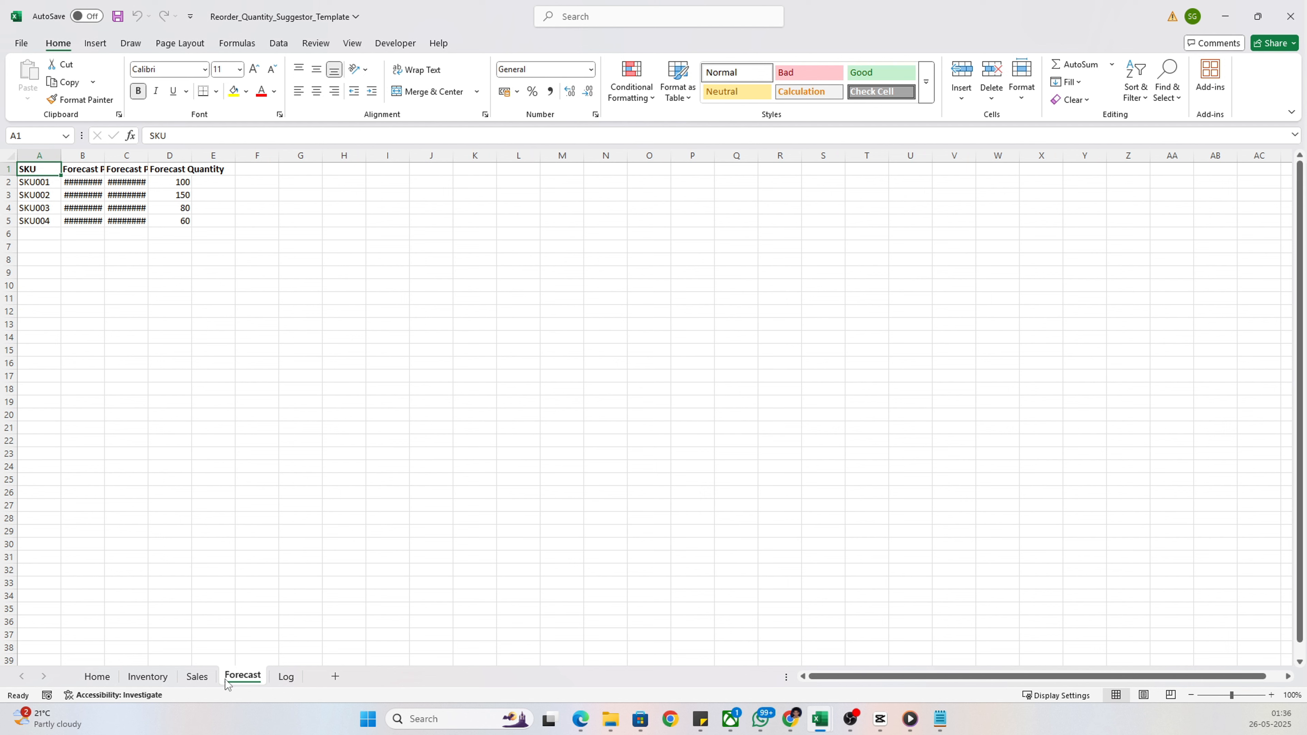
Review the sample data on the Sales and Inventory sheets, including the EOQ values
{"action": "left_click", "coordinate": [197, 678]}
{"action": "left_click", "coordinate": [147, 679]}
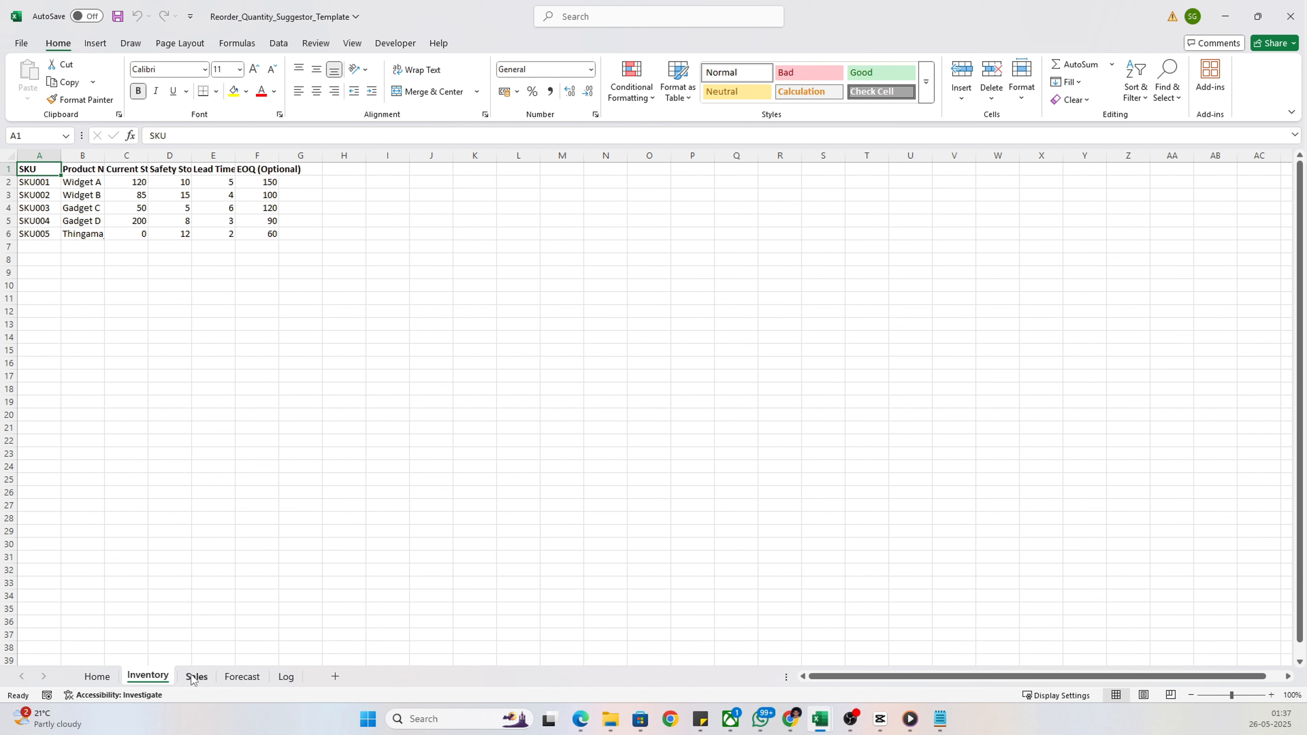
{"action": "left_click_drag", "start_coordinate": [25, 194], "coordinate": [230, 233]}
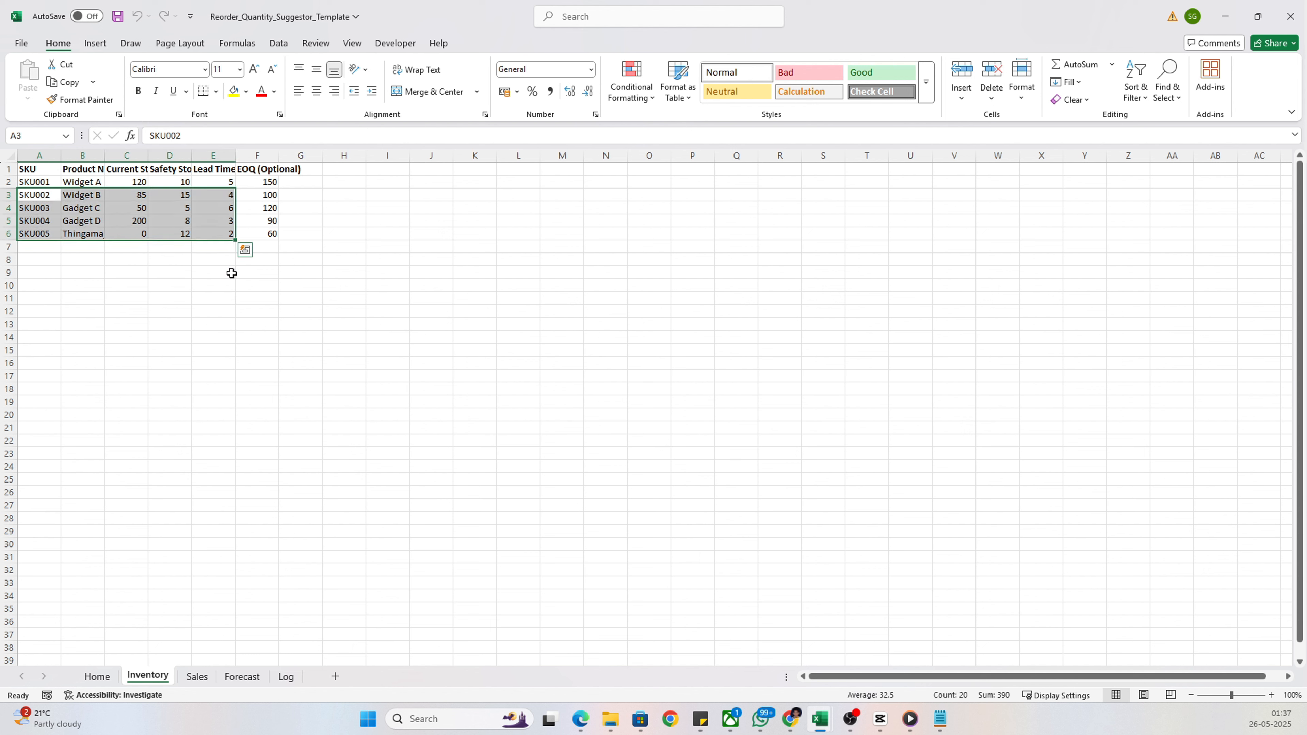
{"action": "left_click", "coordinate": [269, 208]}
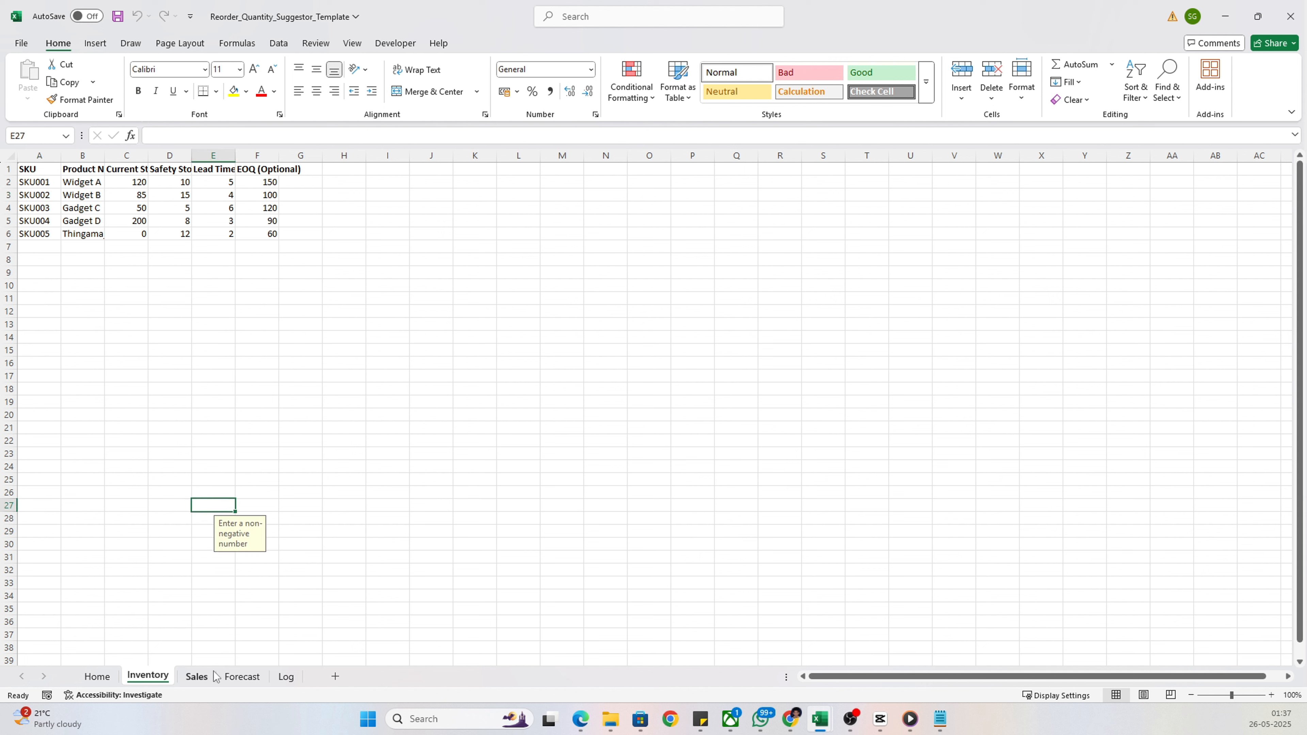
Autofit the Date column on the Sales sheet and the Forecast Period Start and End columns on the Forecast sheet
{"action": "left_click", "coordinate": [204, 677]}
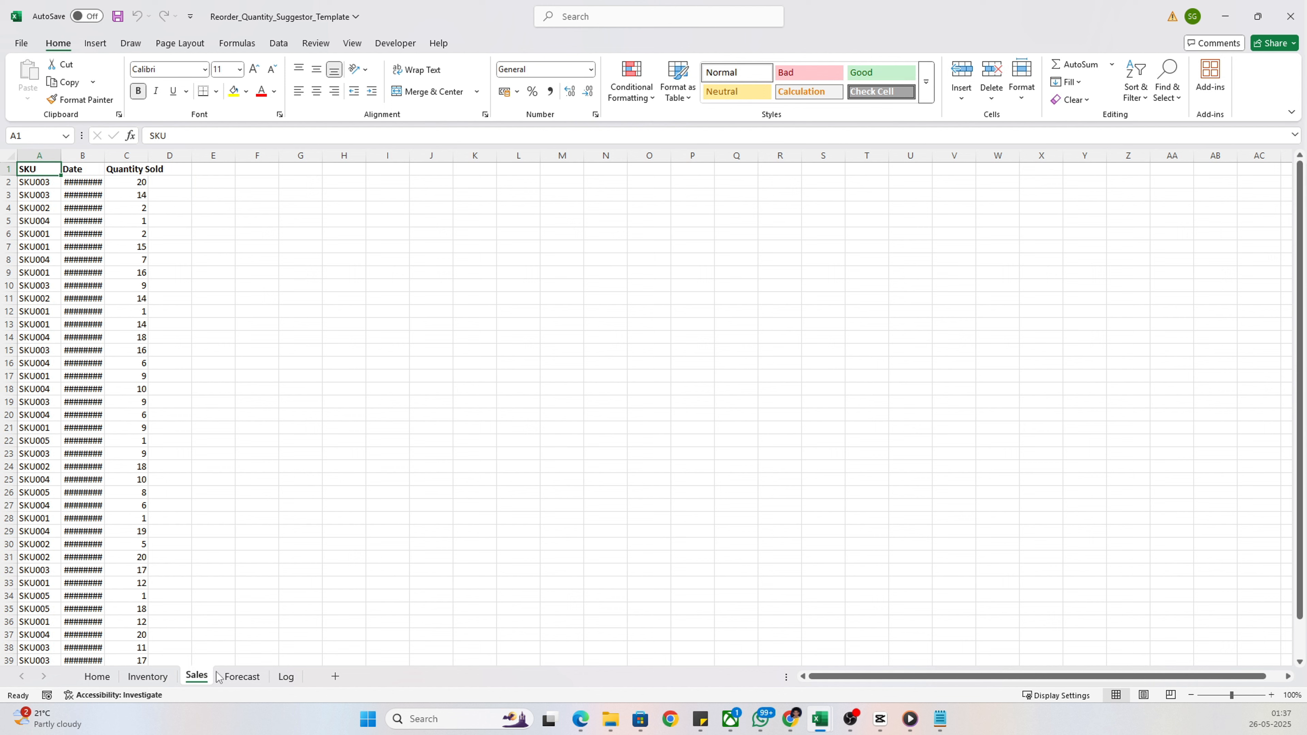
{"action": "double_click", "coordinate": [104, 155]}
{"action": "left_click", "coordinate": [242, 675]}
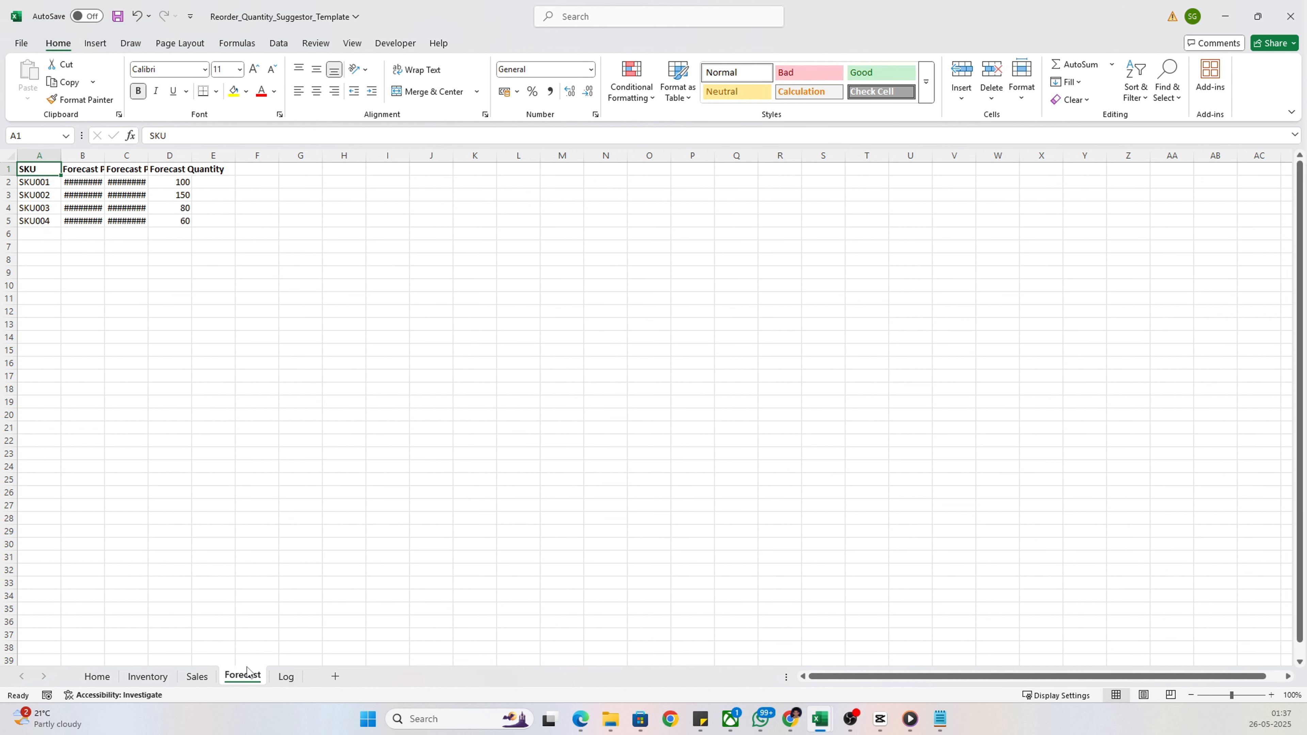
{"action": "double_click", "coordinate": [103, 154]}
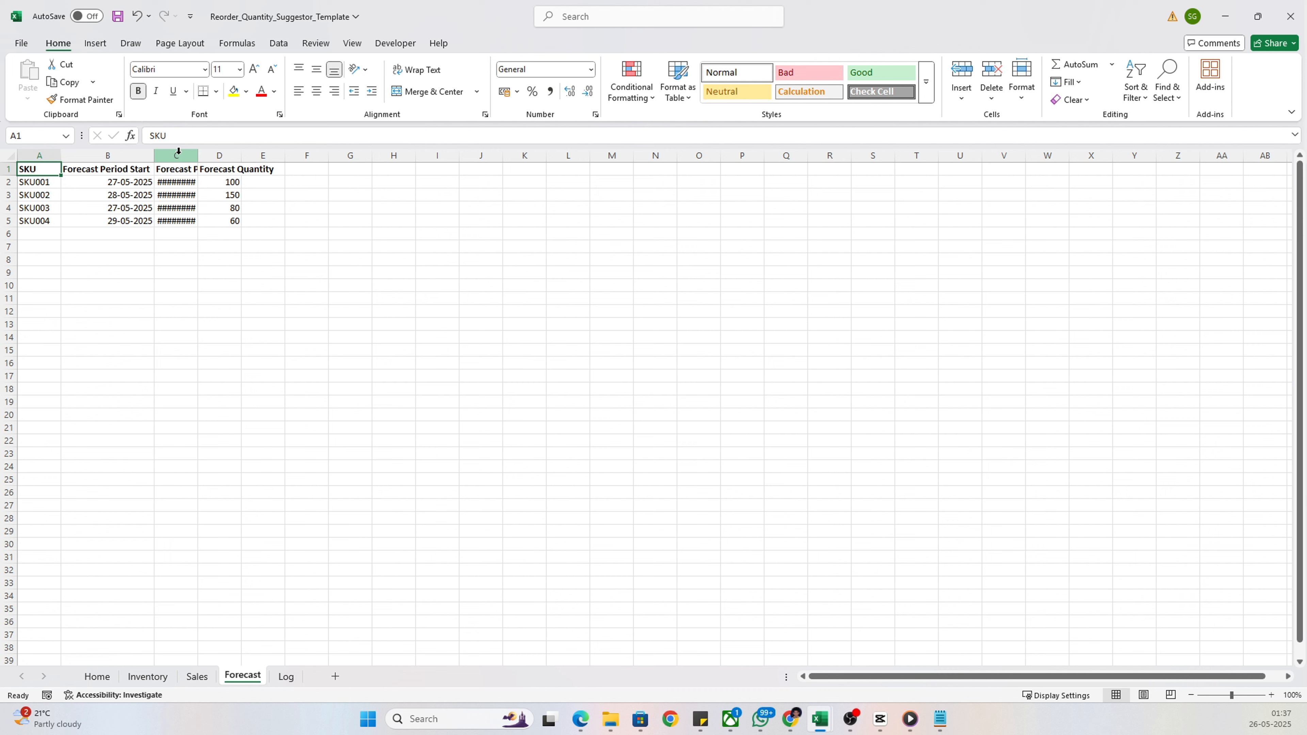
{"action": "double_click", "coordinate": [198, 155]}
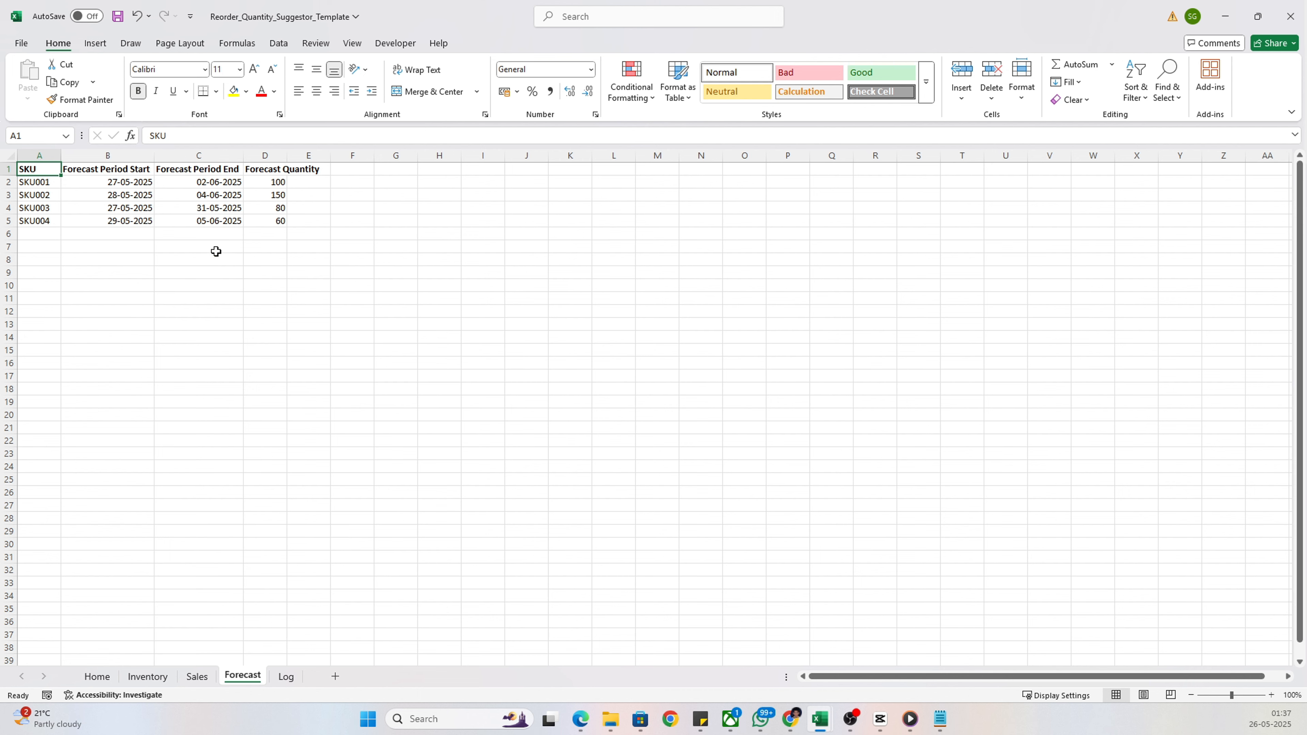
Add an incomplete test row on the Inventory sheet with "sdas" in A7 and "dsa" in B7
{"action": "left_click", "coordinate": [98, 677]}
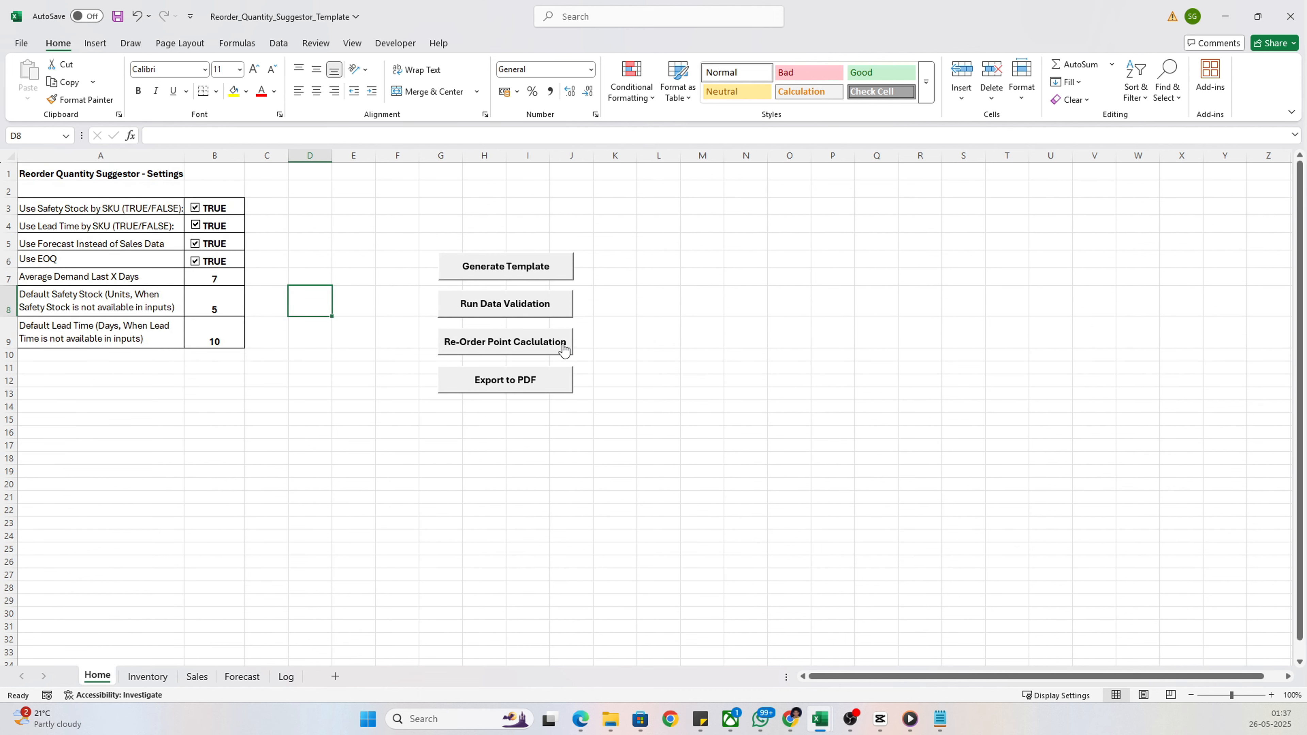
{"action": "left_click", "coordinate": [148, 677]}
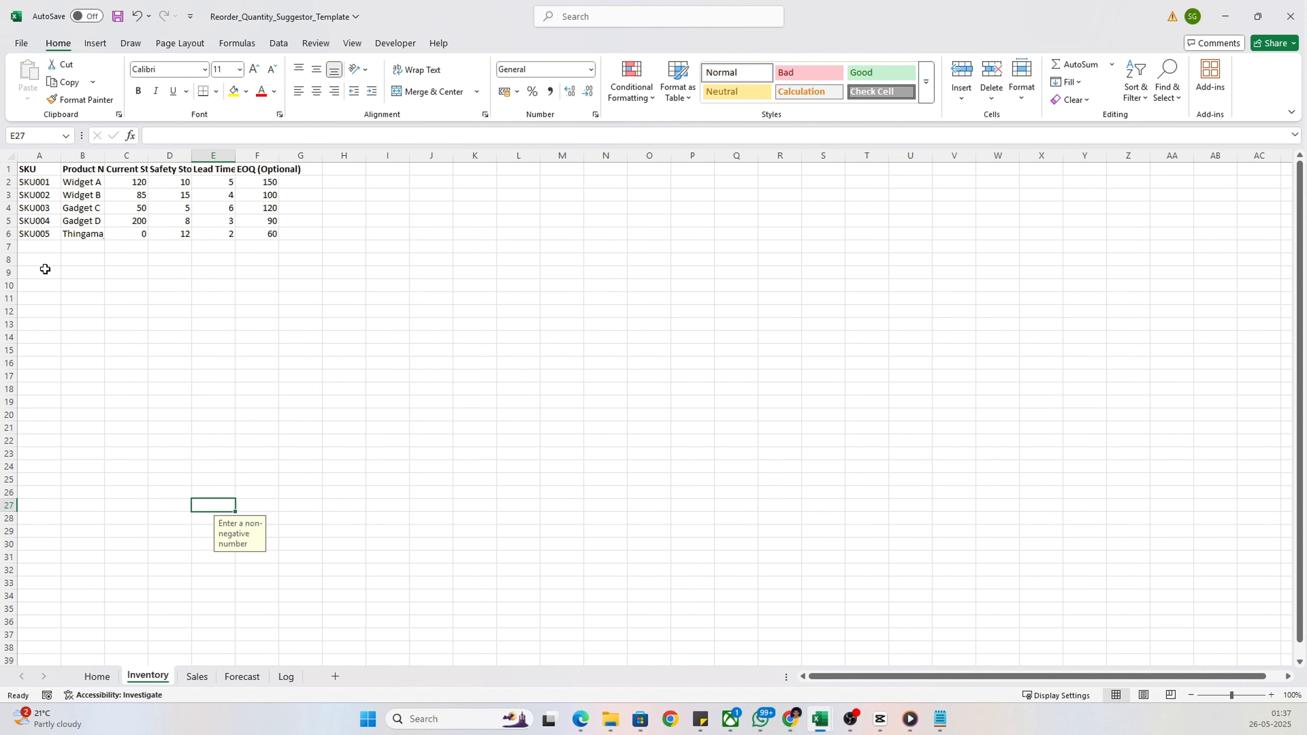
{"action": "left_click", "coordinate": [41, 245]}
{"action": "type", "text": "sdas"}
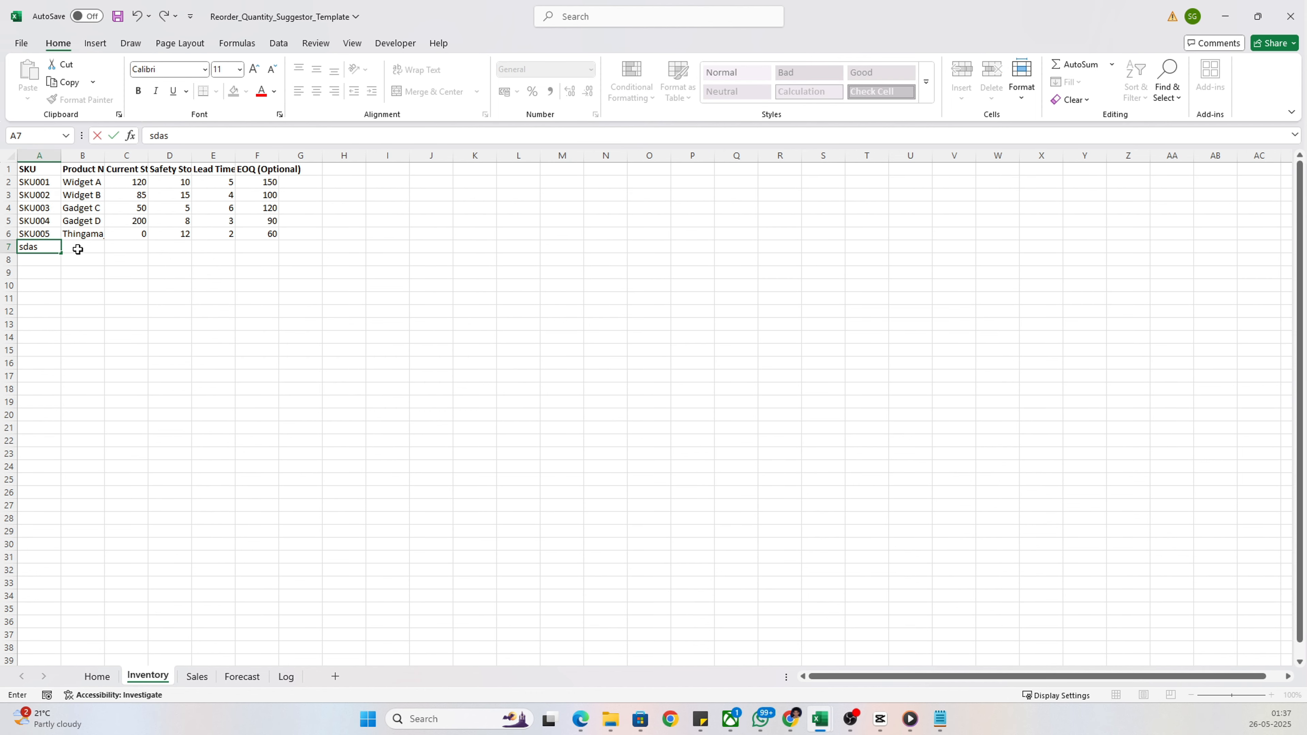
{"action": "left_click", "coordinate": [82, 249]}
{"action": "type", "text": "dsa"}
Run the data validation from the Home sheet and review the first issue listed in ValidationLog
{"action": "left_click", "coordinate": [96, 676]}
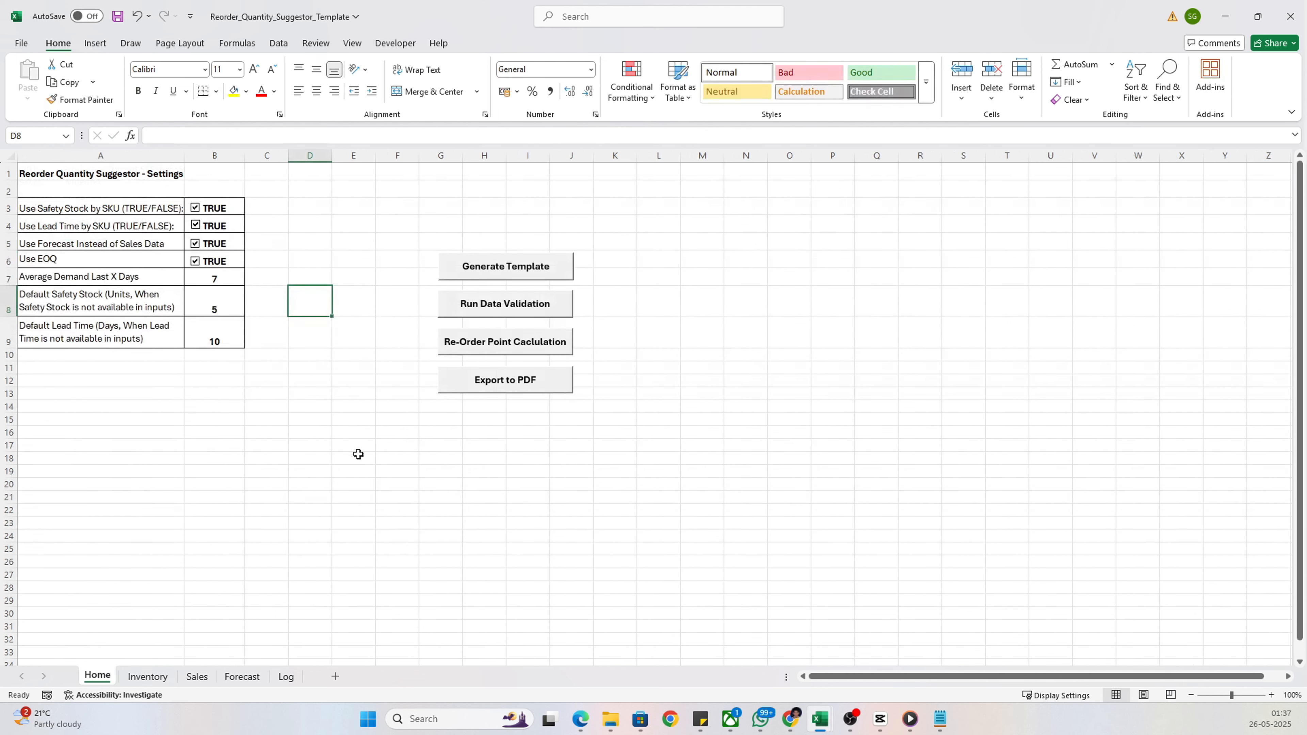
{"action": "left_click", "coordinate": [485, 306]}
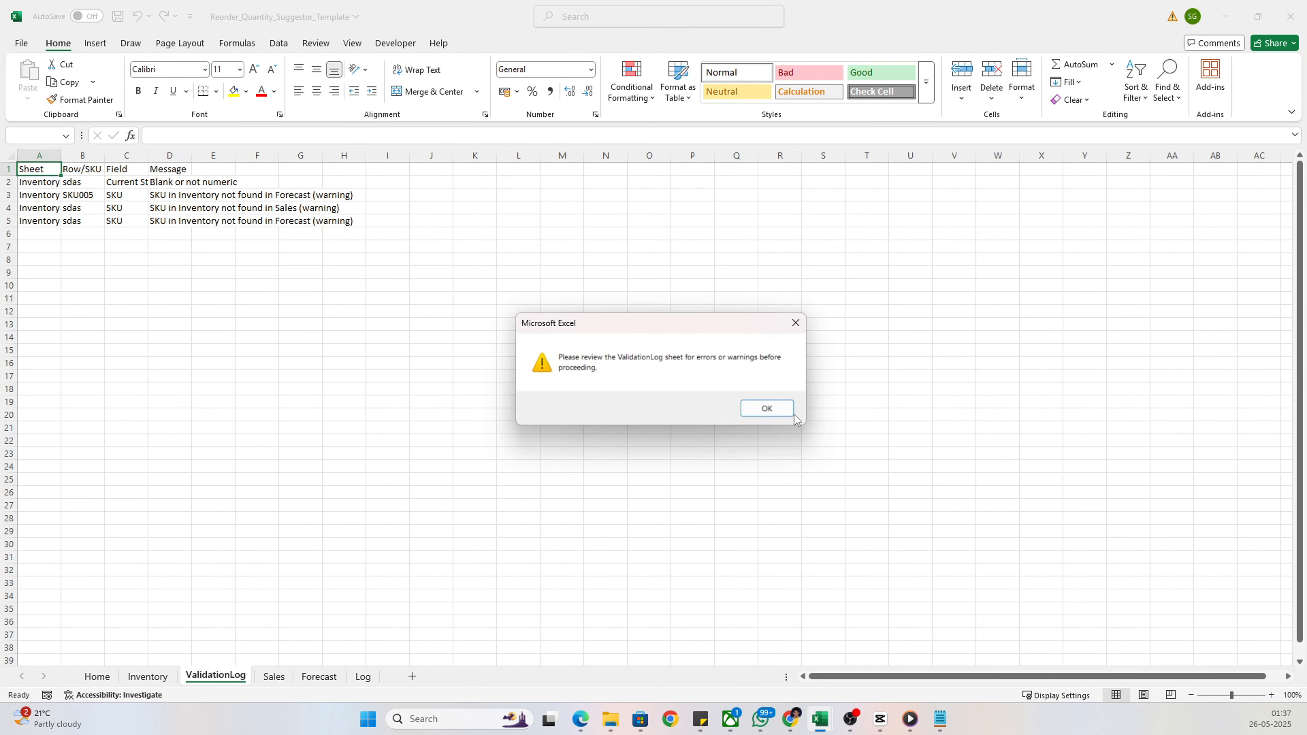
{"action": "left_click", "coordinate": [772, 412]}
{"action": "mouse_move", "coordinate": [44, 193]}
{"action": "left_mouse_down"}
{"action": "mouse_move", "coordinate": [155, 184]}
{"action": "mouse_move", "coordinate": [52, 179]}
{"action": "left_mouse_up"}
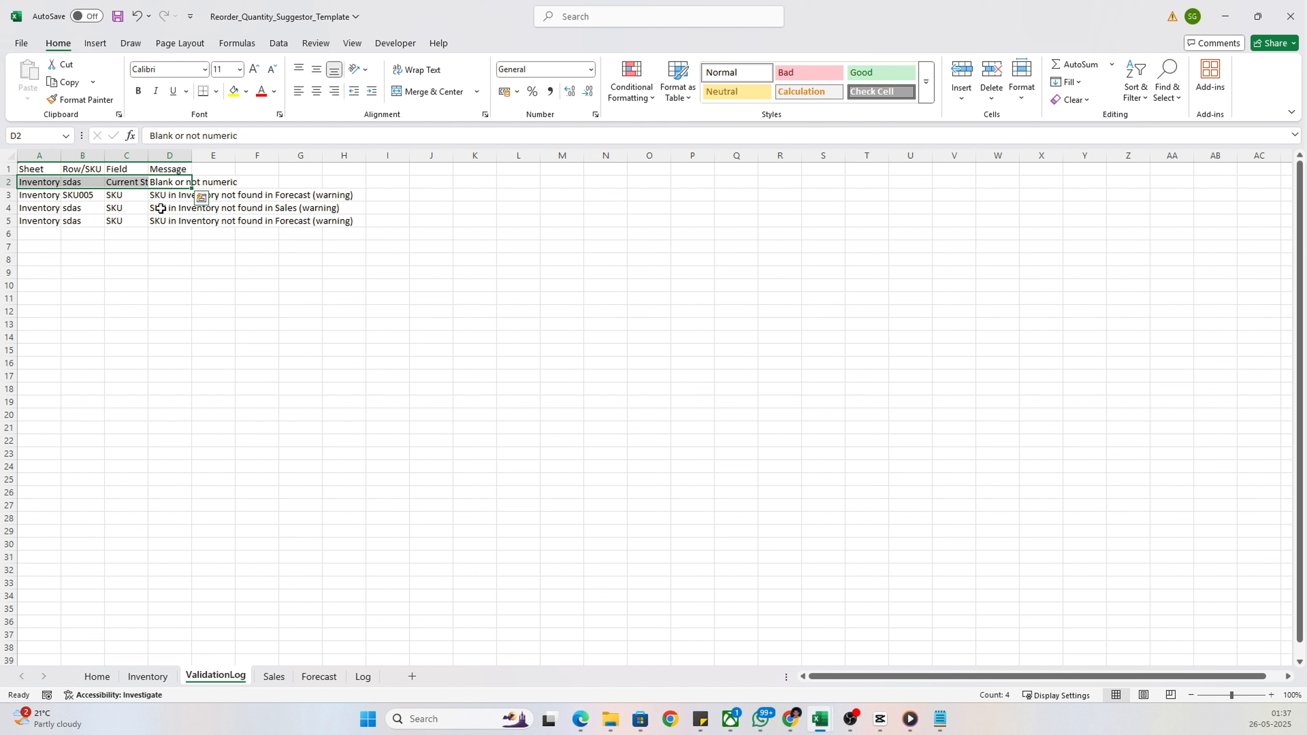
{"action": "left_click", "coordinate": [114, 681]}
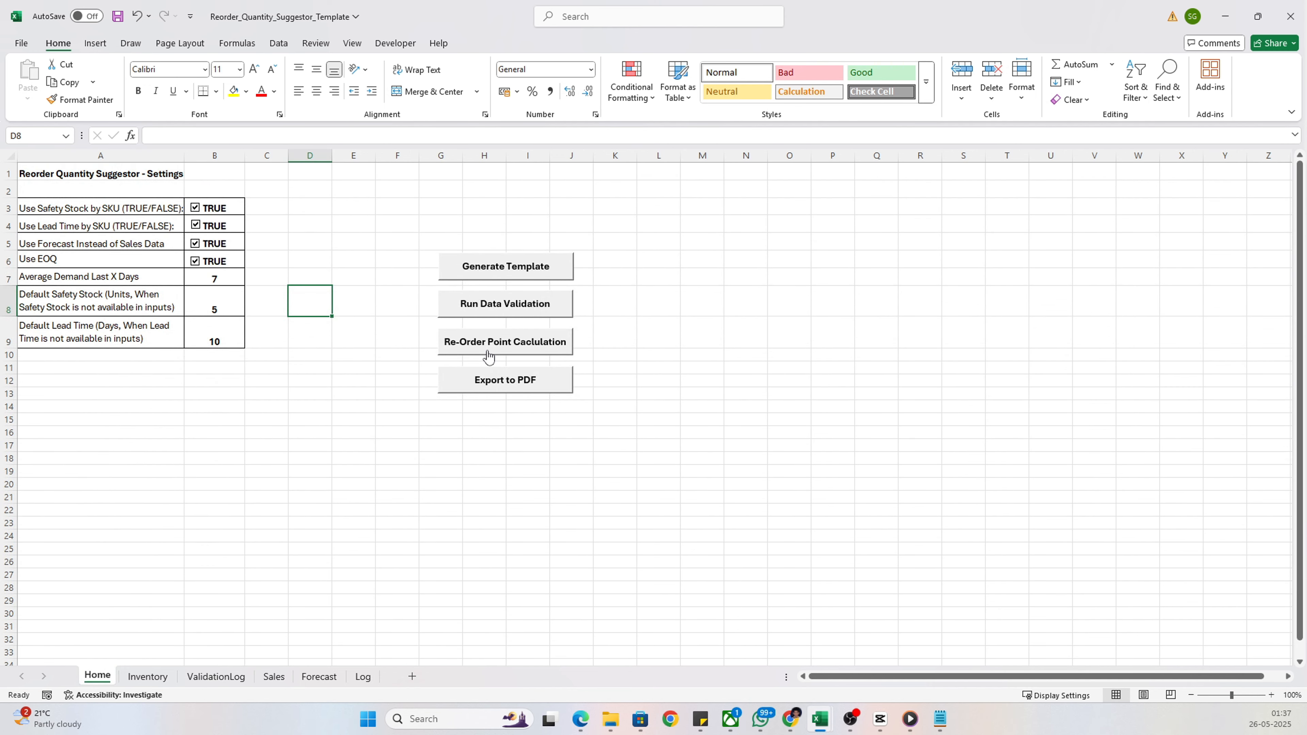
{"action": "left_click", "coordinate": [216, 679]}
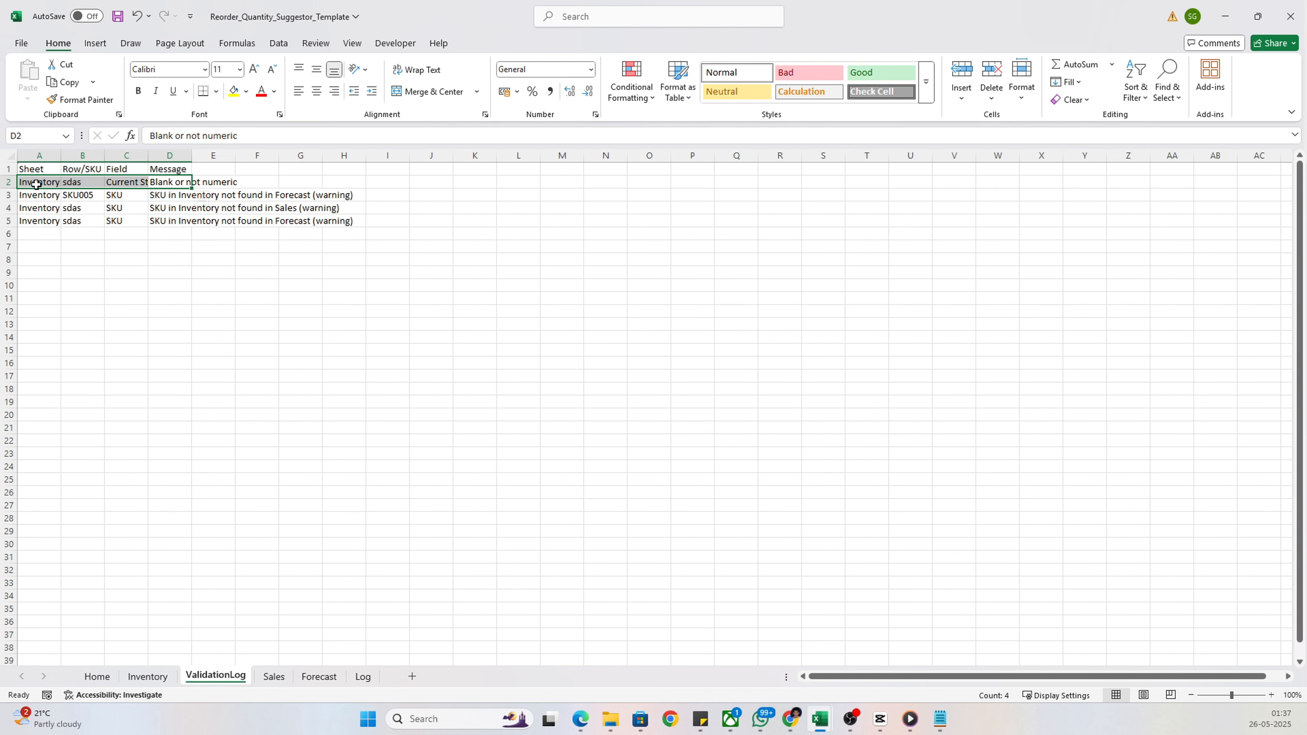
Clear the invalid test entries from cells A7 and B7 on the Inventory sheet
{"action": "left_click", "coordinate": [147, 676]}
{"action": "left_click", "coordinate": [24, 248]}
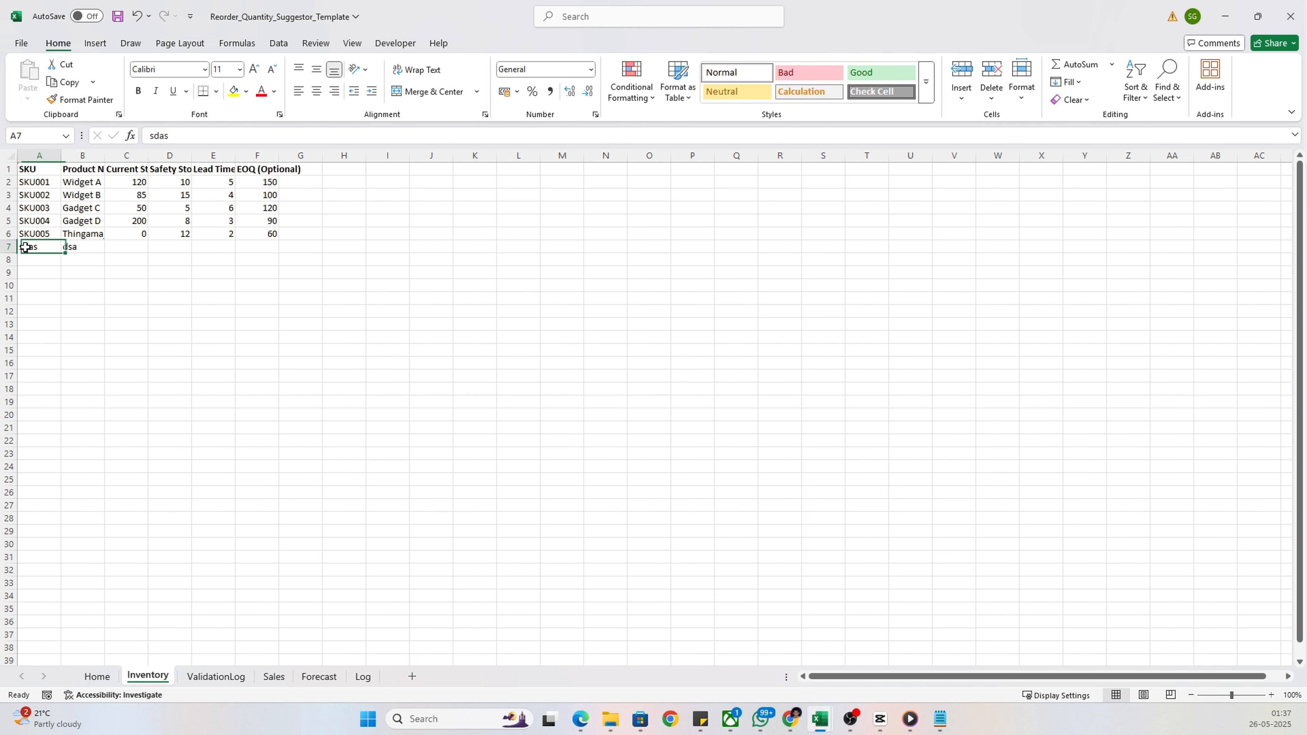
{"action": "left_click_drag", "start_coordinate": [24, 247], "coordinate": [80, 247]}
{"action": "key", "text": "Delete"}
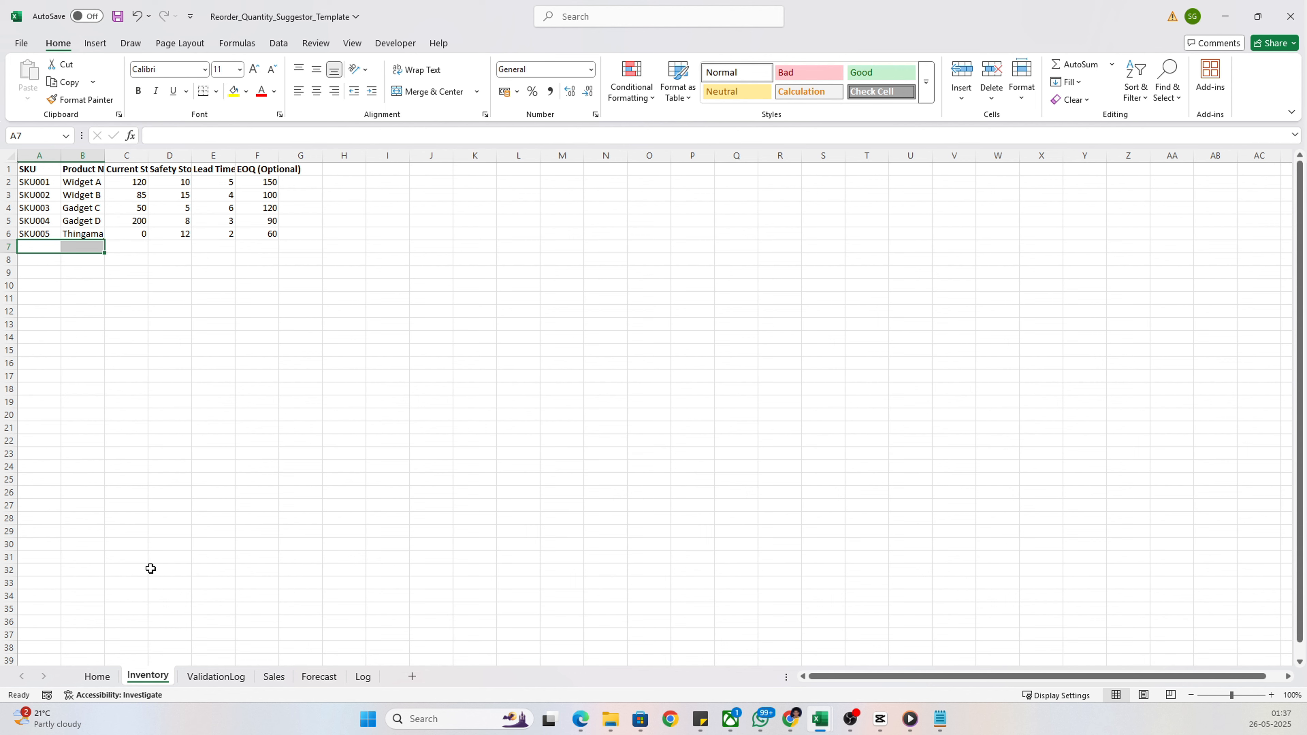
Run the reorder point calculation from the Home sheet and autofit the Reorder Point in Units column in ReorderPlan
{"action": "left_click", "coordinate": [97, 677]}
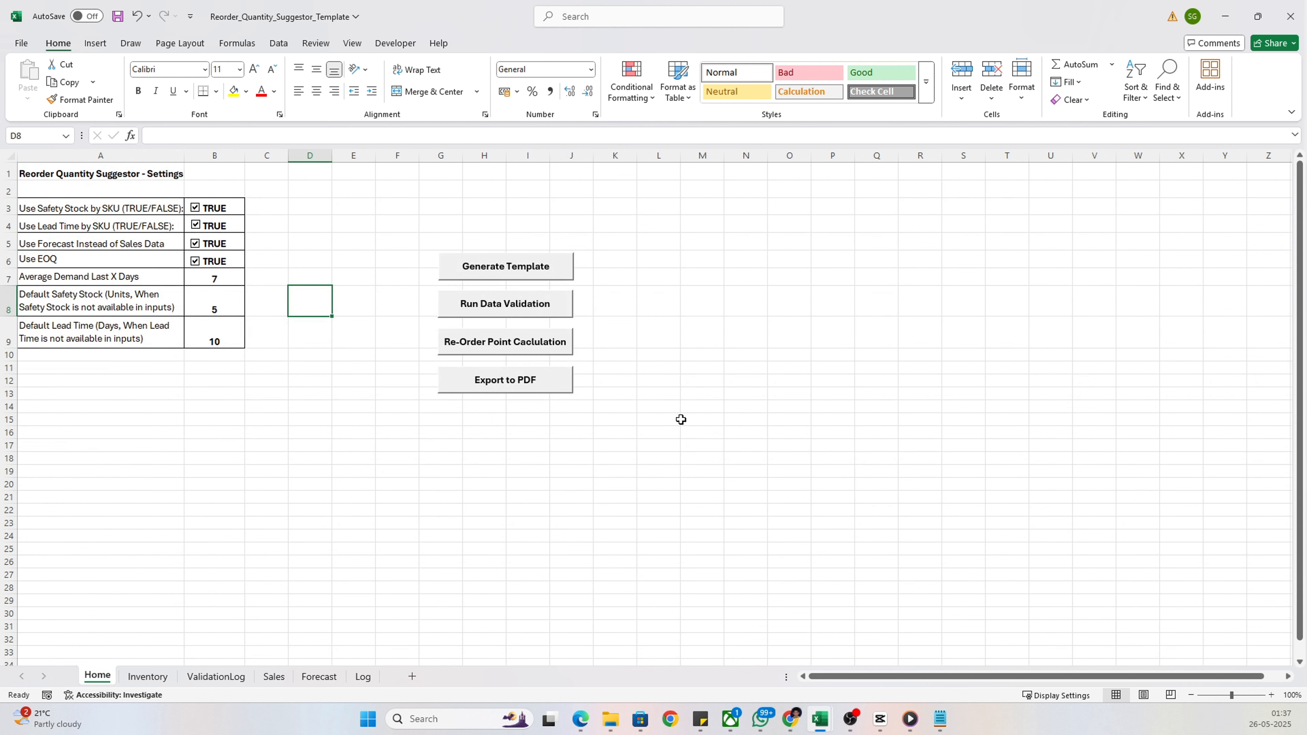
{"action": "left_click", "coordinate": [542, 348]}
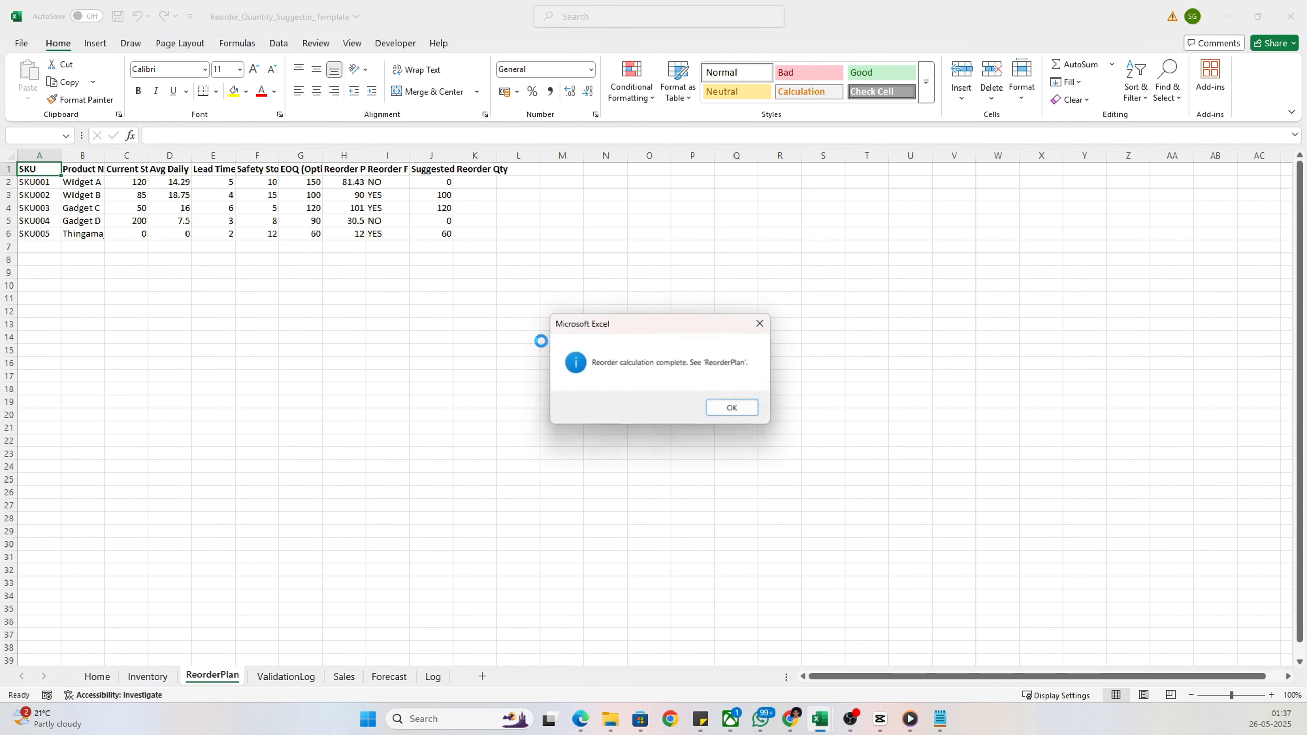
{"action": "left_click", "coordinate": [733, 409]}
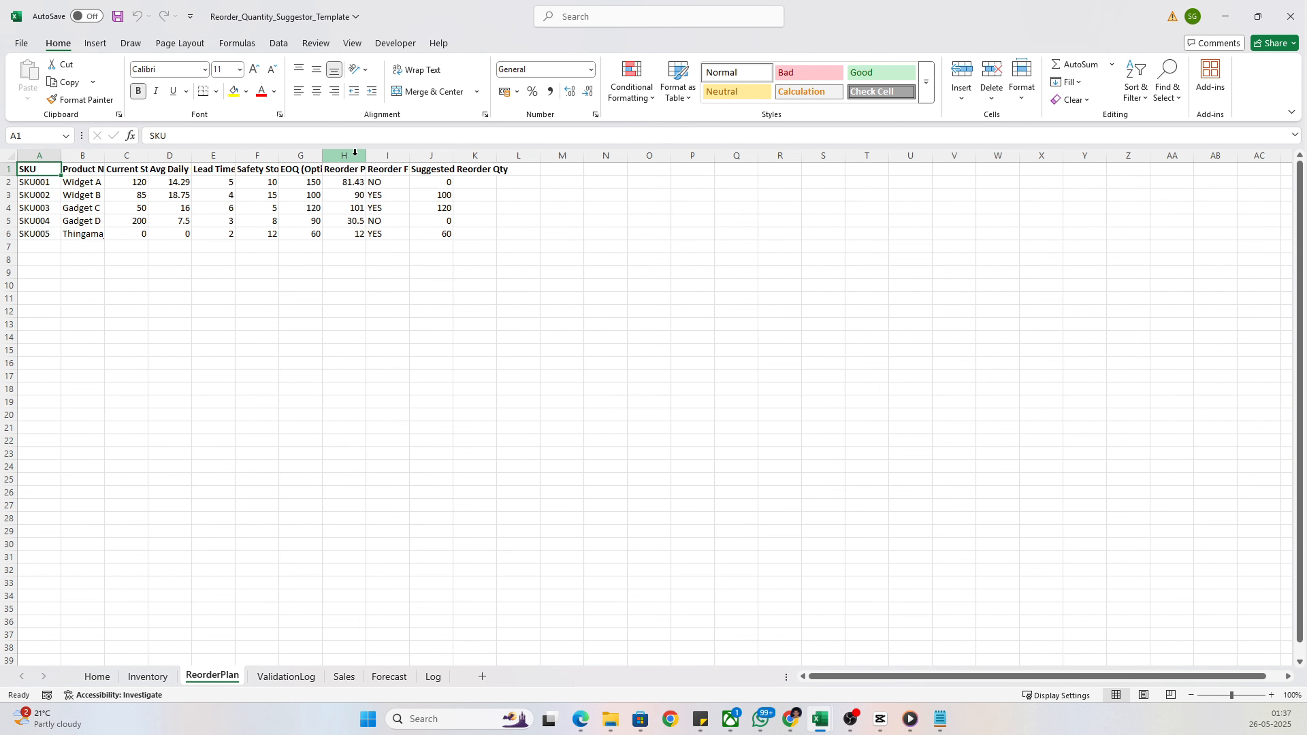
{"action": "double_click", "coordinate": [366, 154]}
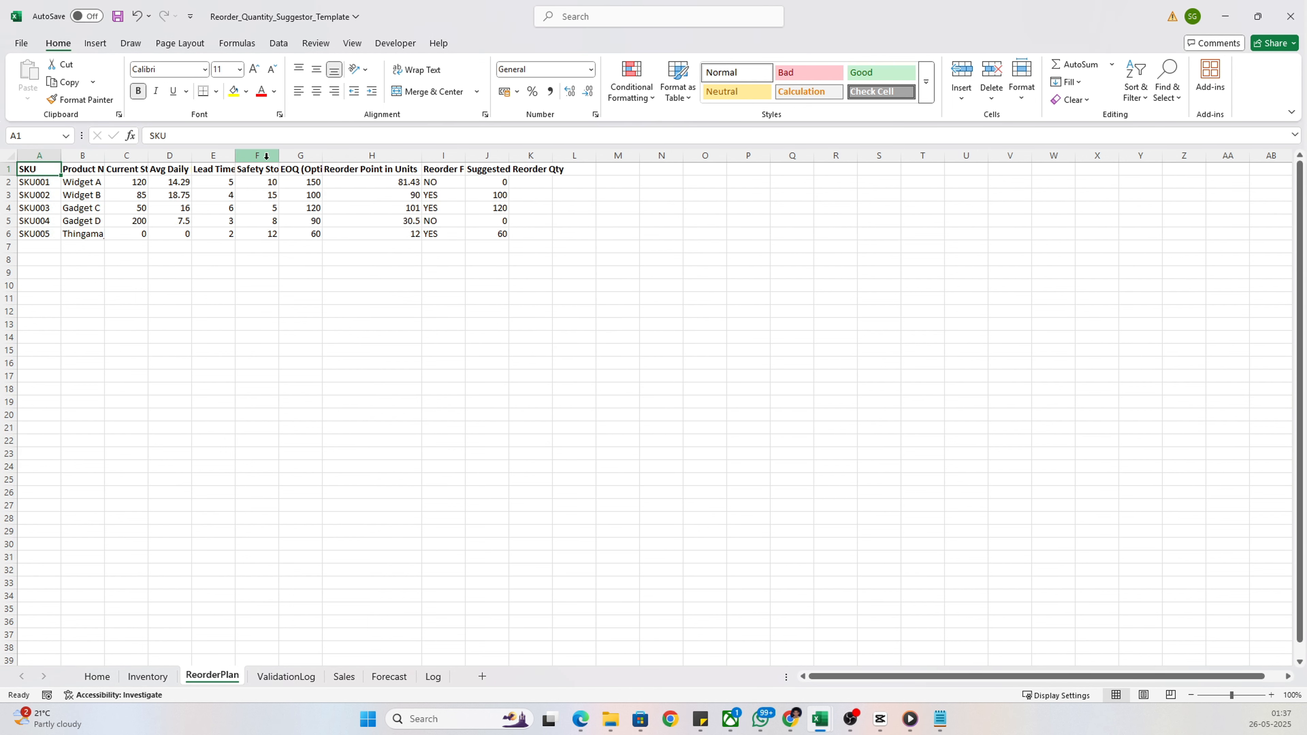
Autofit the Avg Daily Demand, Lead Time, Safety Stock and EOQ (Optional) columns in ReorderPlan and highlight their data for review
{"action": "double_click", "coordinate": [195, 154]}
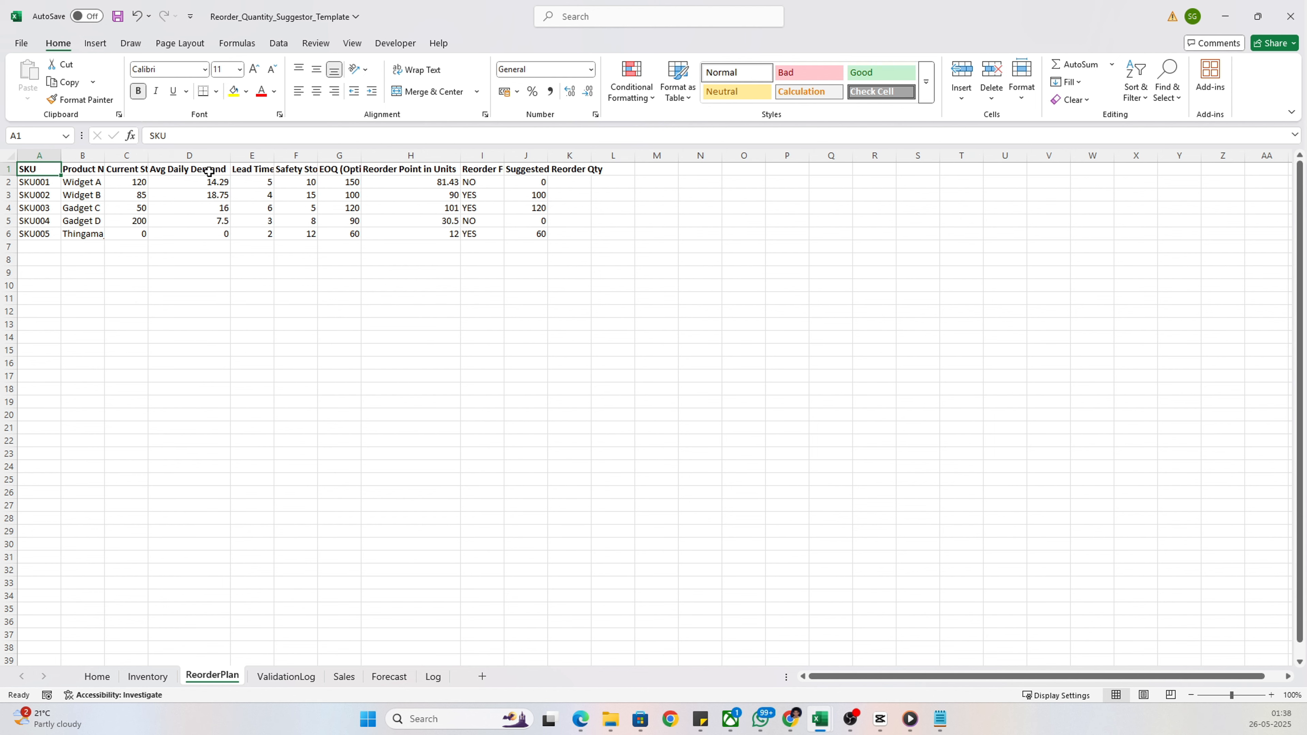
{"action": "left_click_drag", "start_coordinate": [209, 172], "coordinate": [214, 235]}
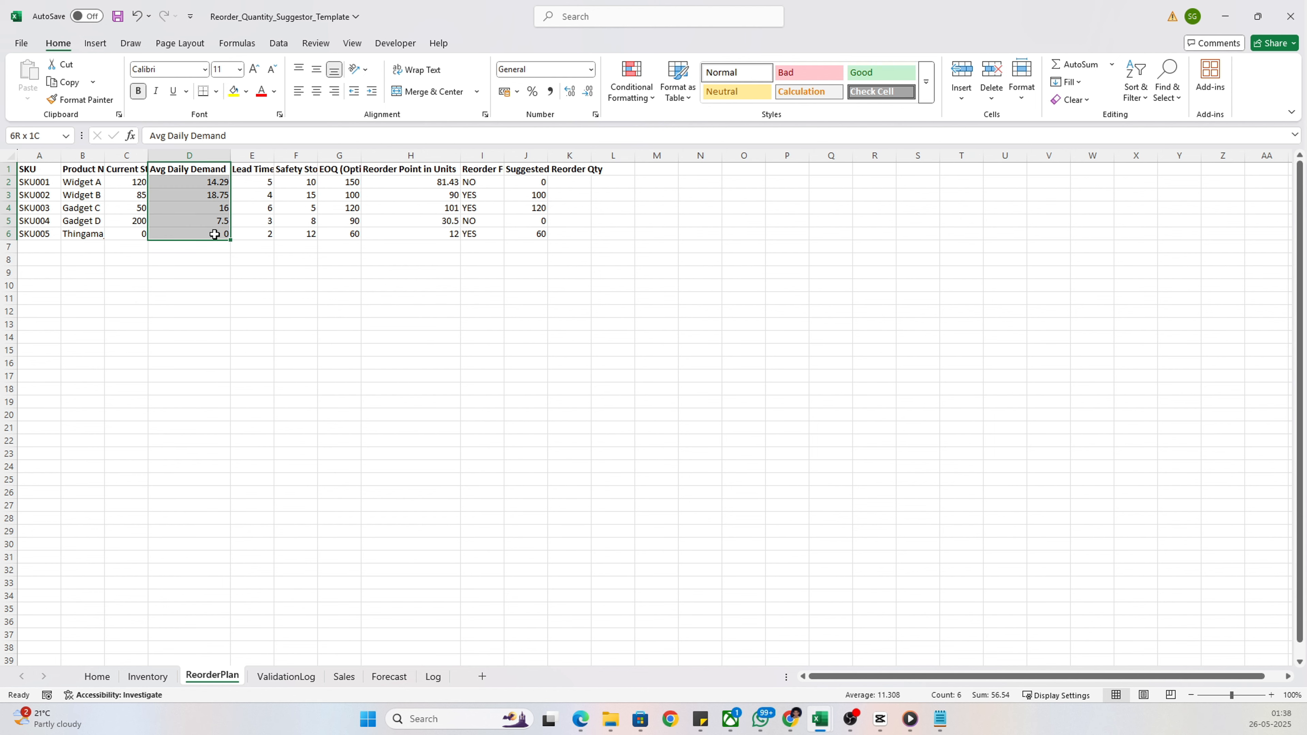
{"action": "double_click", "coordinate": [276, 157]}
{"action": "left_click_drag", "start_coordinate": [275, 170], "coordinate": [315, 232]}
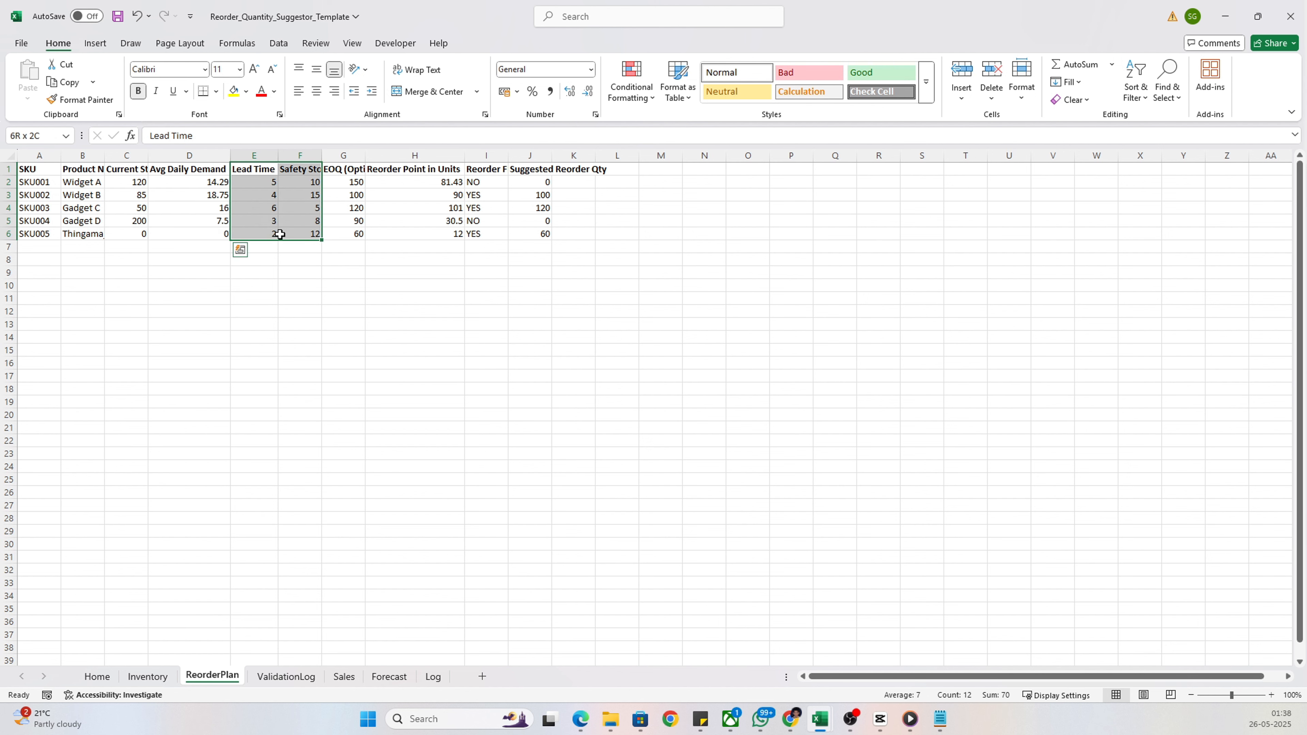
{"action": "double_click", "coordinate": [322, 158]}
{"action": "double_click", "coordinate": [375, 158]}
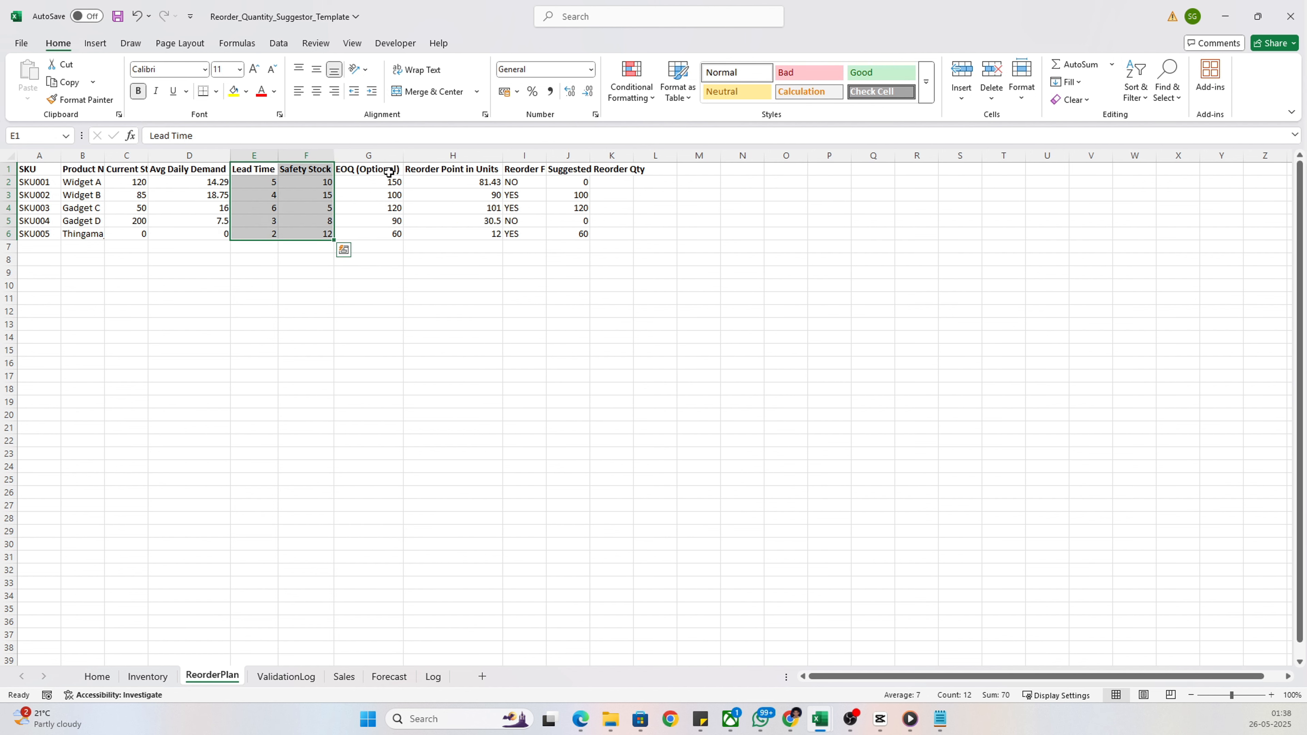
{"action": "left_click_drag", "start_coordinate": [368, 170], "coordinate": [394, 233]}
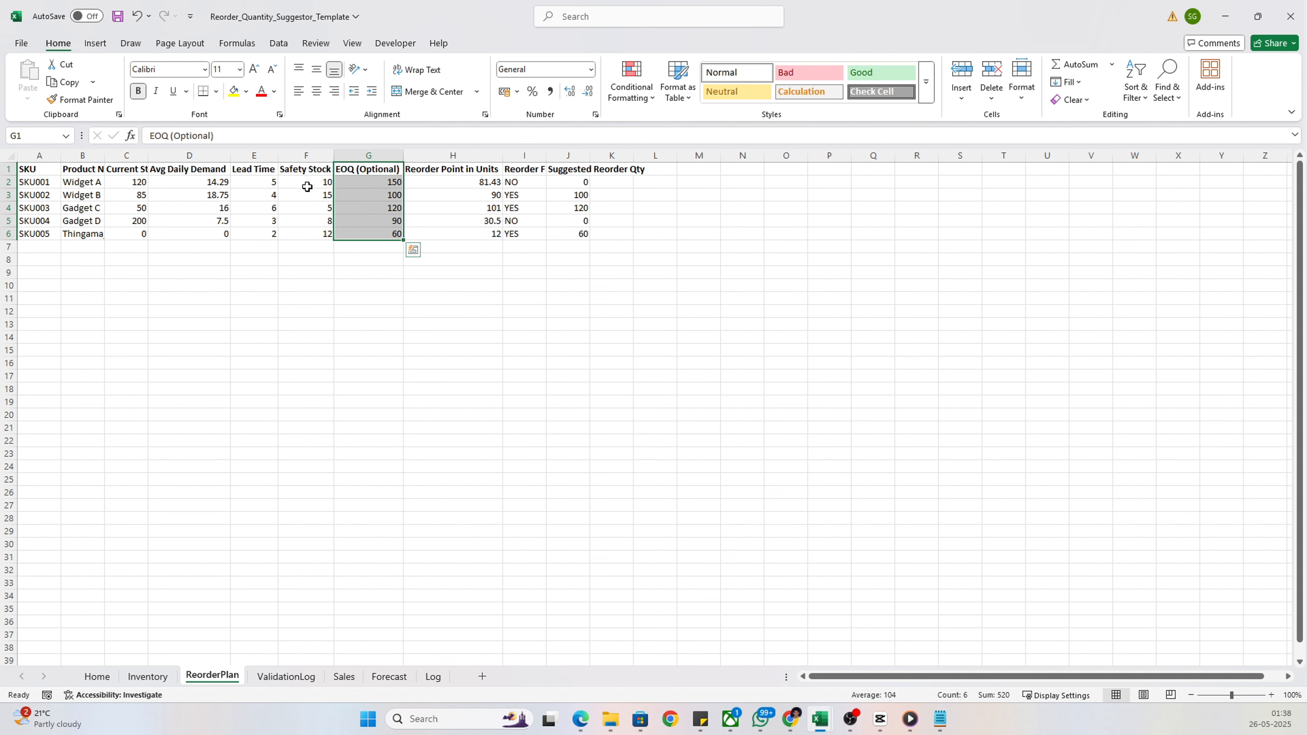
Review the Reorder Point in Units values, and autofit the Reorder Flag and Suggested Reorder Qty columns to review their data
{"action": "left_click_drag", "start_coordinate": [484, 172], "coordinate": [487, 235]}
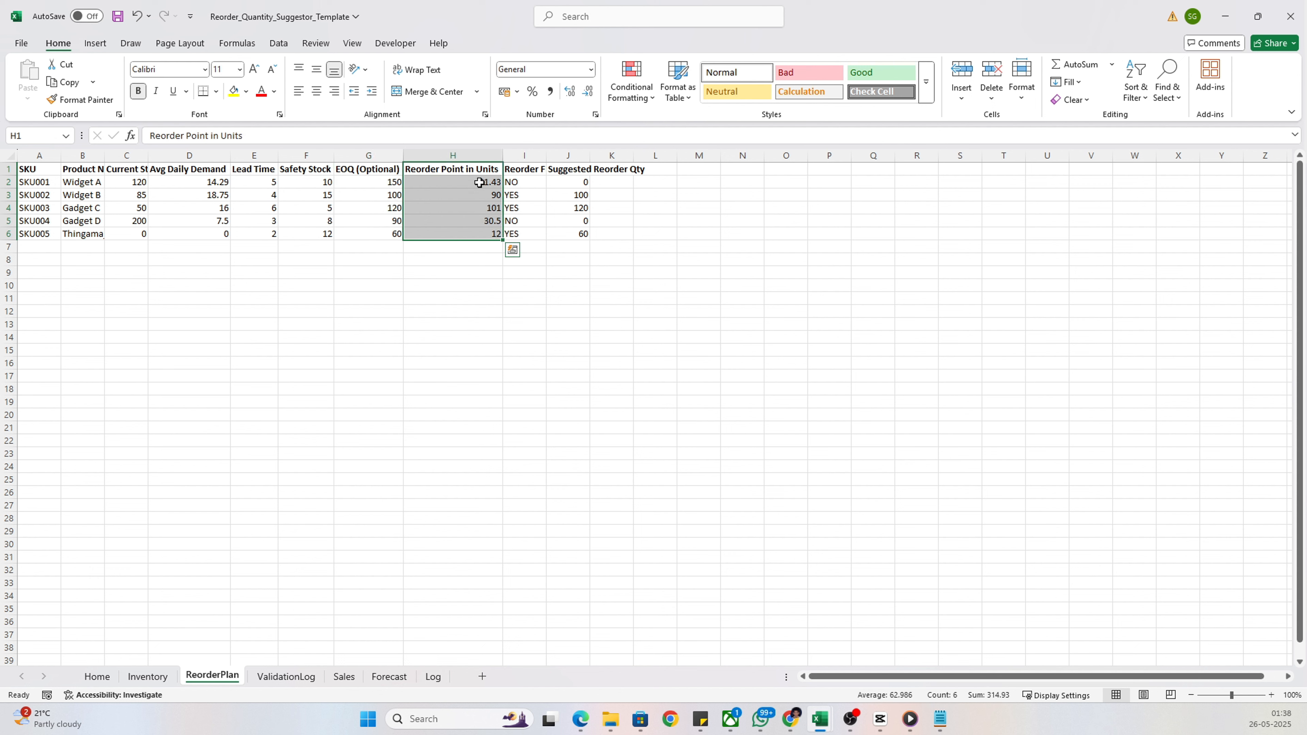
{"action": "double_click", "coordinate": [546, 154]}
{"action": "left_click_drag", "start_coordinate": [540, 170], "coordinate": [547, 236]}
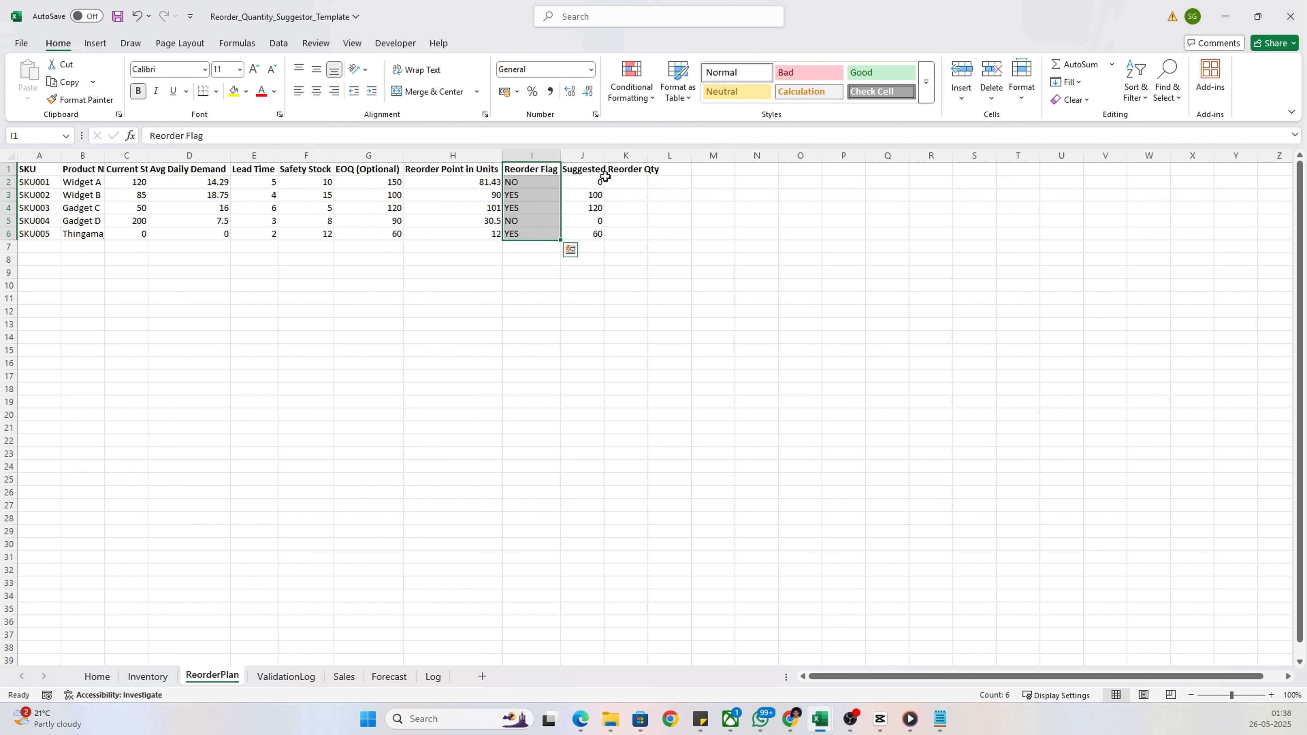
{"action": "double_click", "coordinate": [604, 155]}
{"action": "left_click_drag", "start_coordinate": [642, 170], "coordinate": [657, 234]}
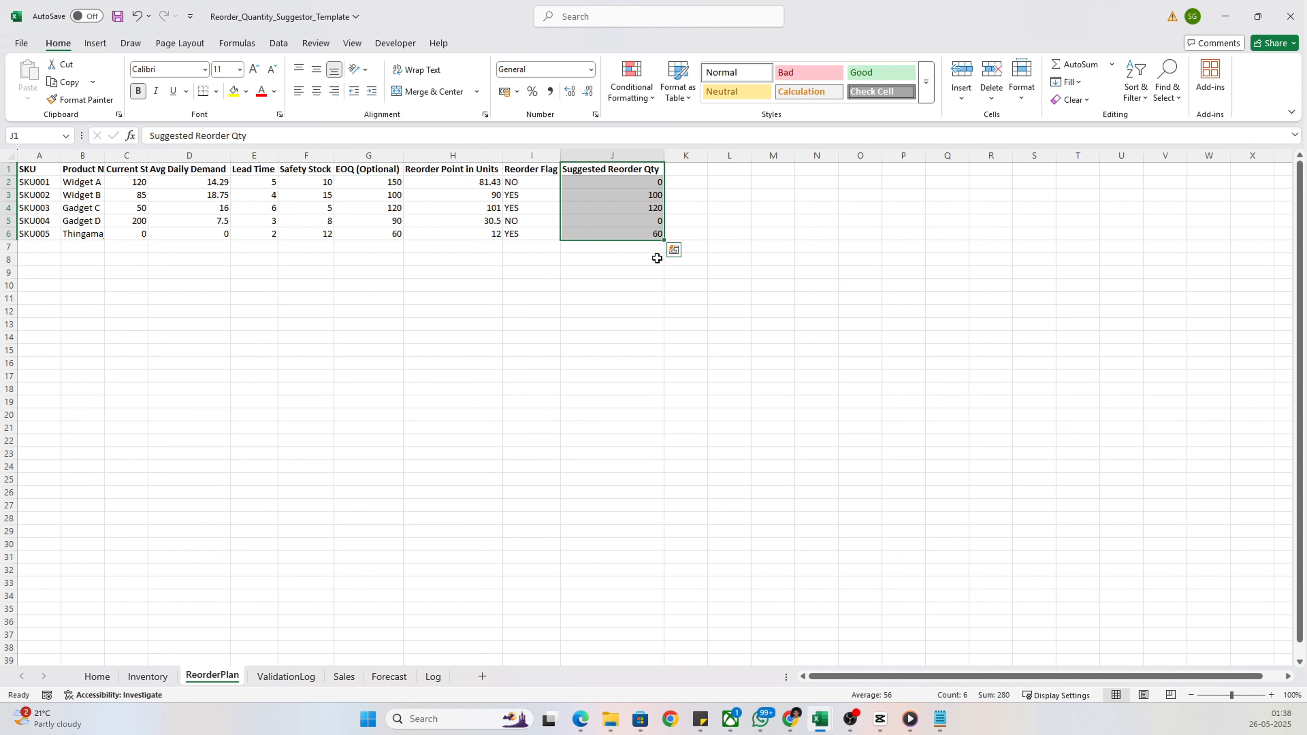
{"action": "left_click", "coordinate": [631, 287]}
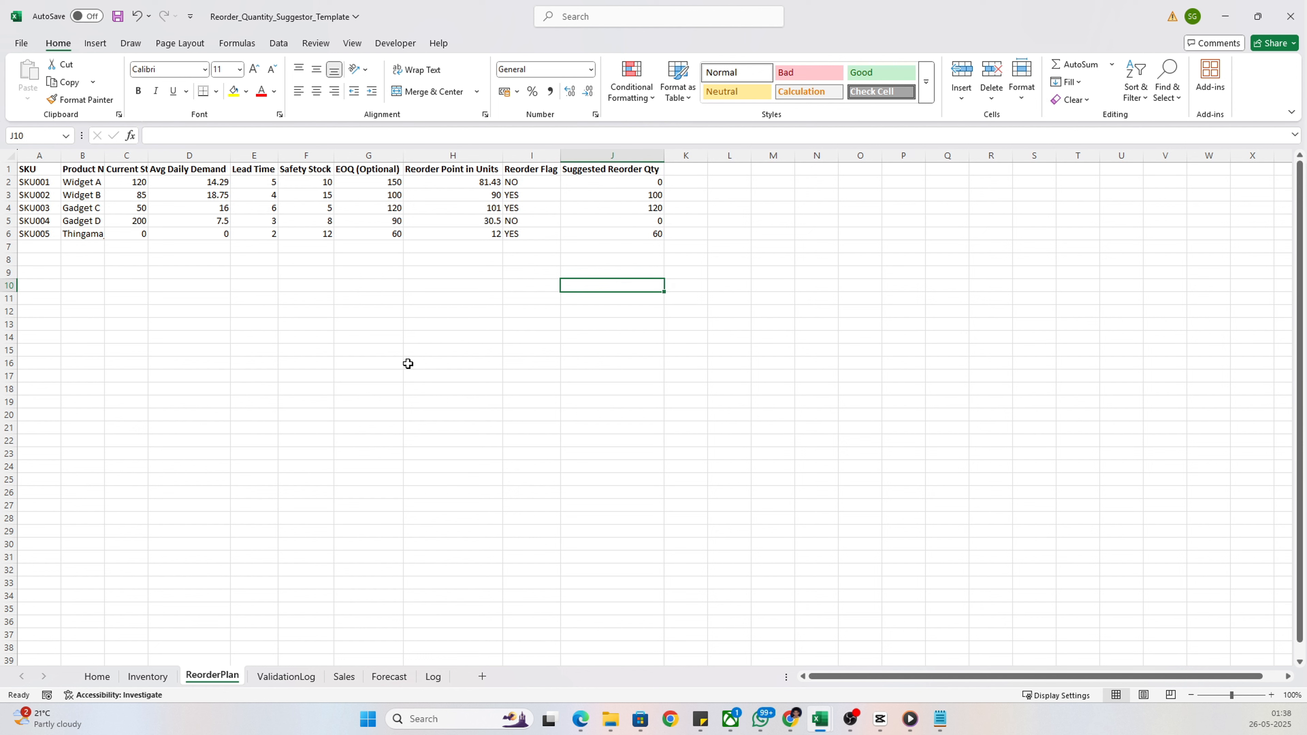
Export the reorder plan to PDF from the Home sheet and dismiss the export message
{"action": "left_click", "coordinate": [101, 679]}
{"action": "left_click", "coordinate": [517, 384]}
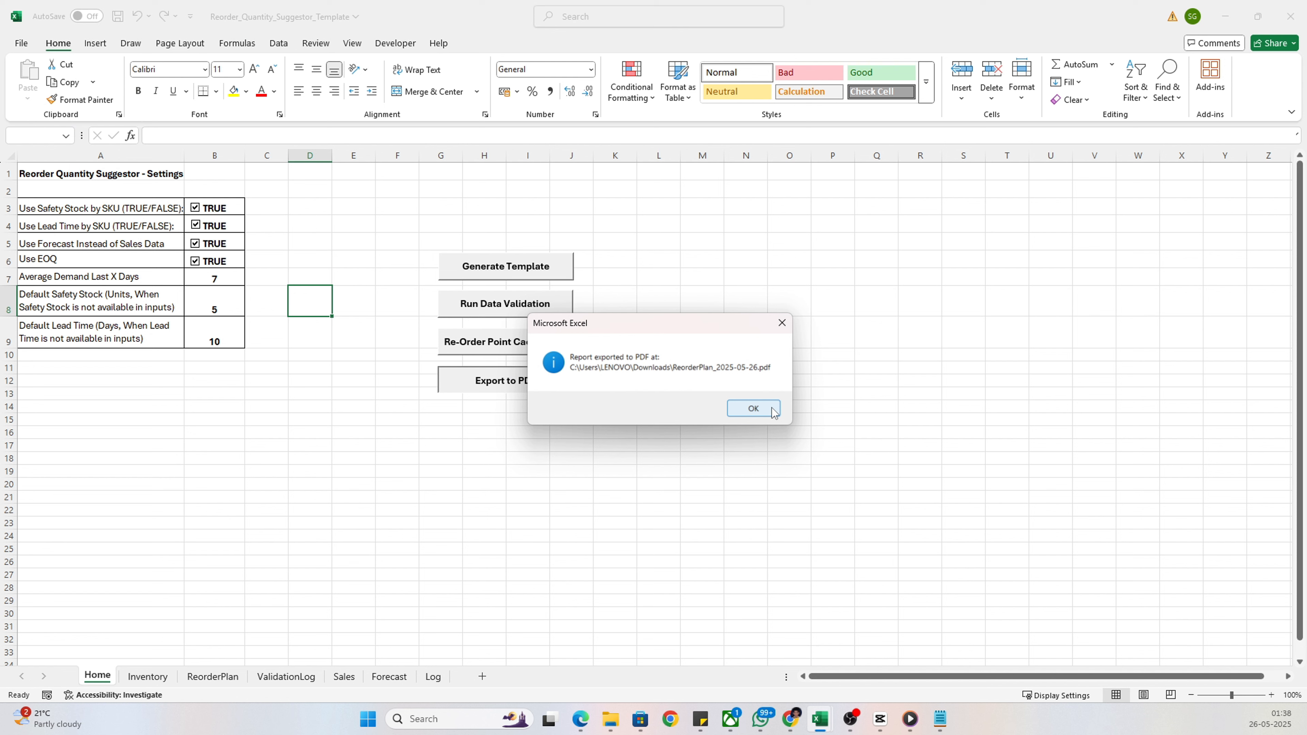
{"action": "left_click", "coordinate": [753, 408]}
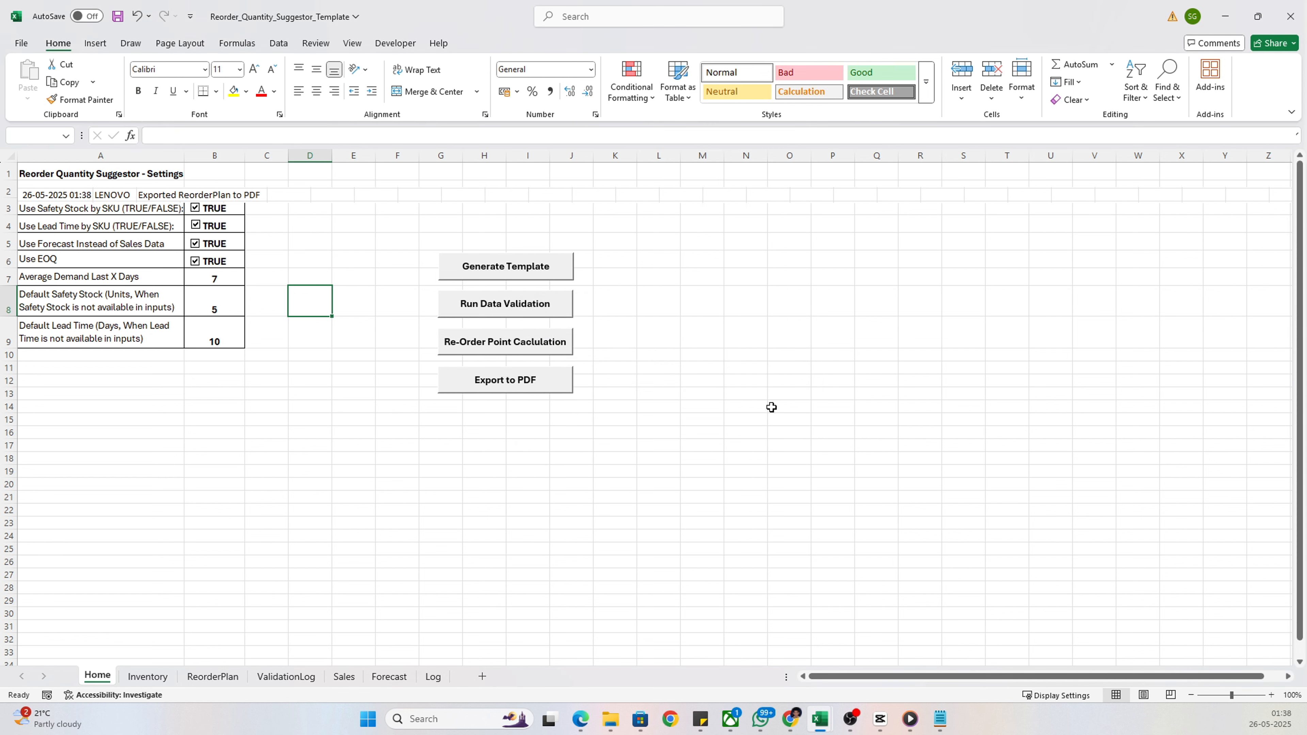
Review the timestamp, user and action entries recorded on the Log sheet
{"action": "left_click", "coordinate": [435, 680]}
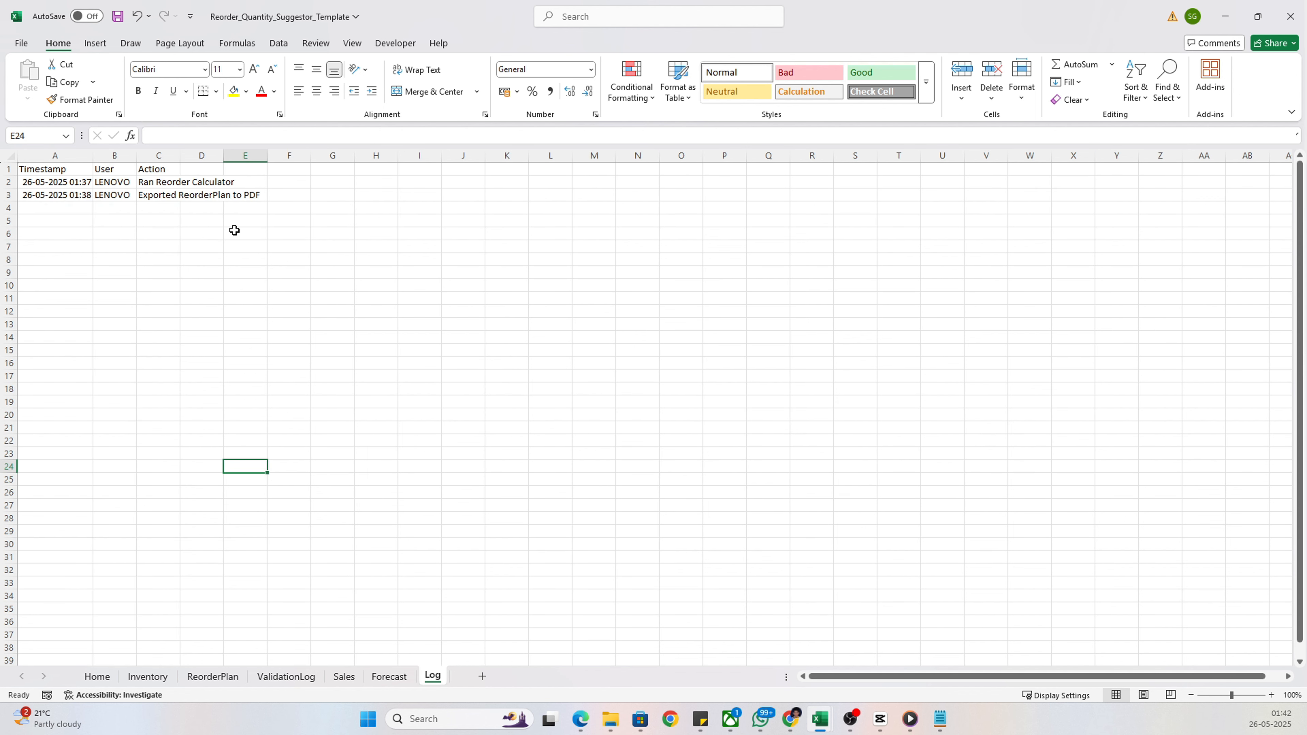
{"action": "left_click_drag", "start_coordinate": [68, 188], "coordinate": [120, 196]}
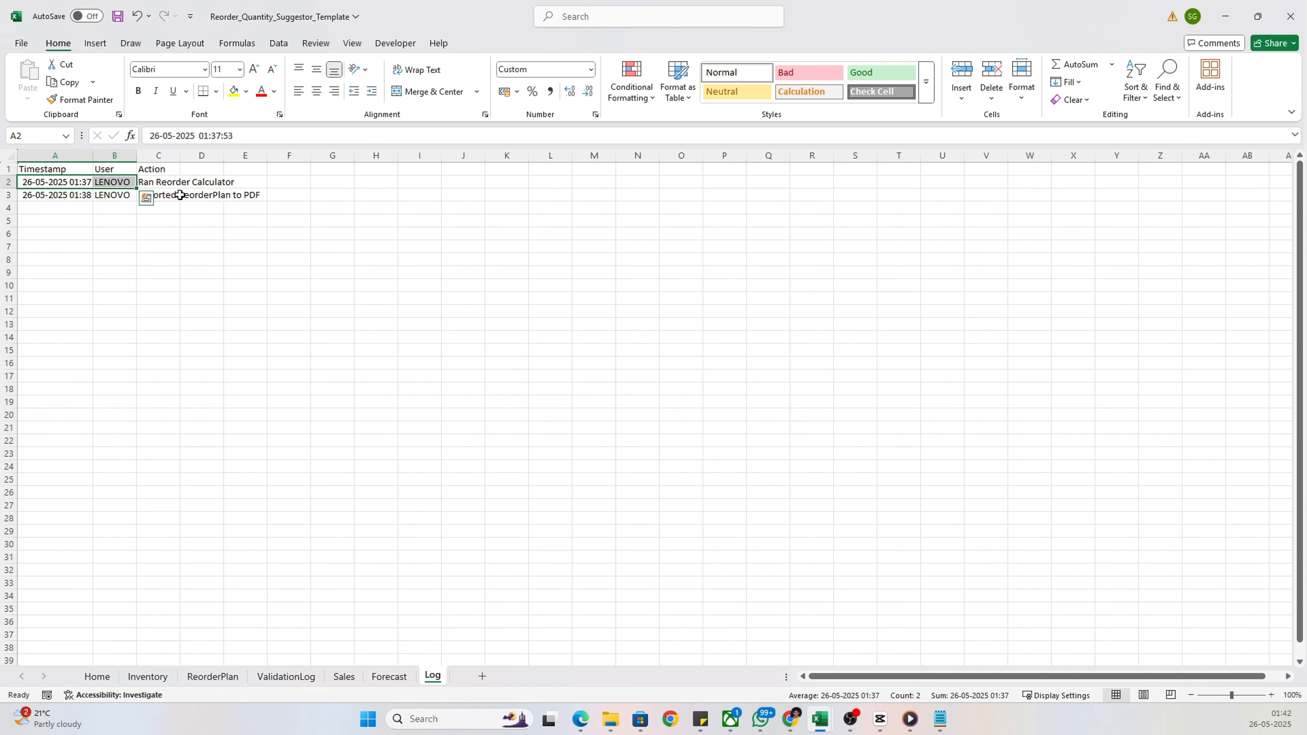
{"action": "left_click", "coordinate": [211, 251]}
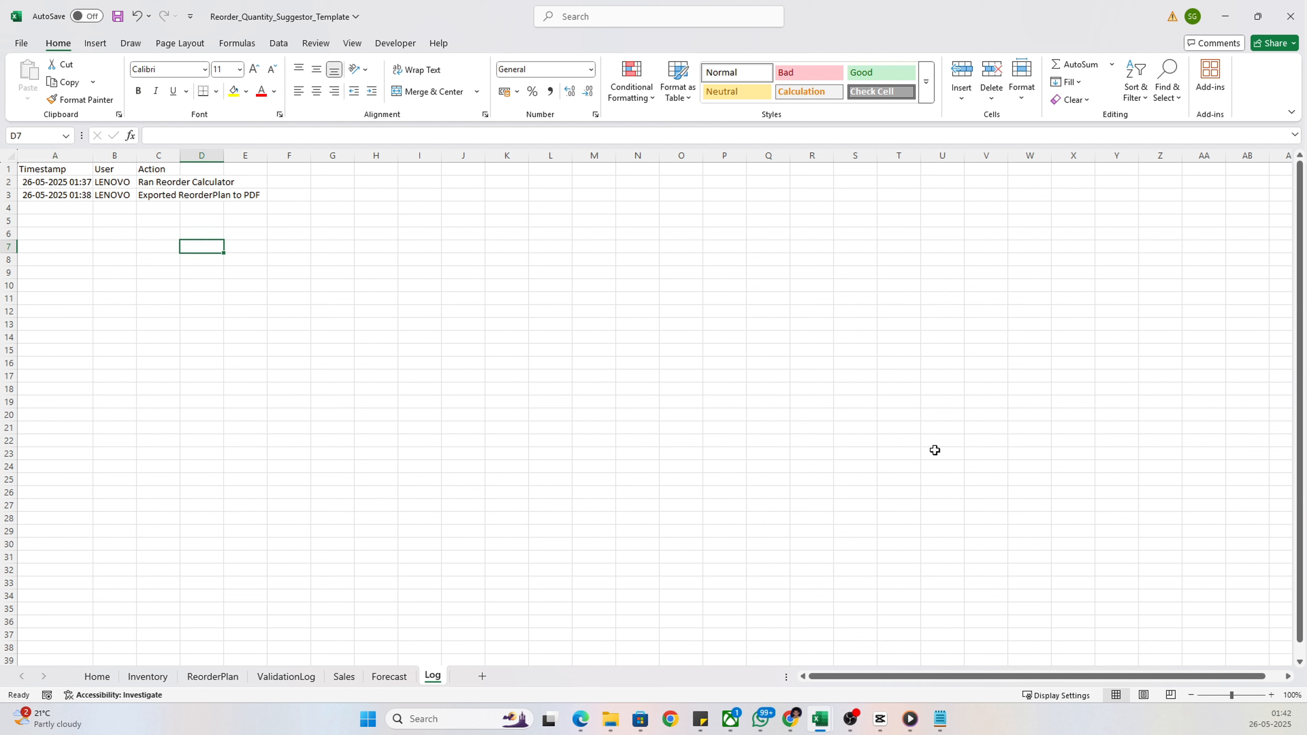